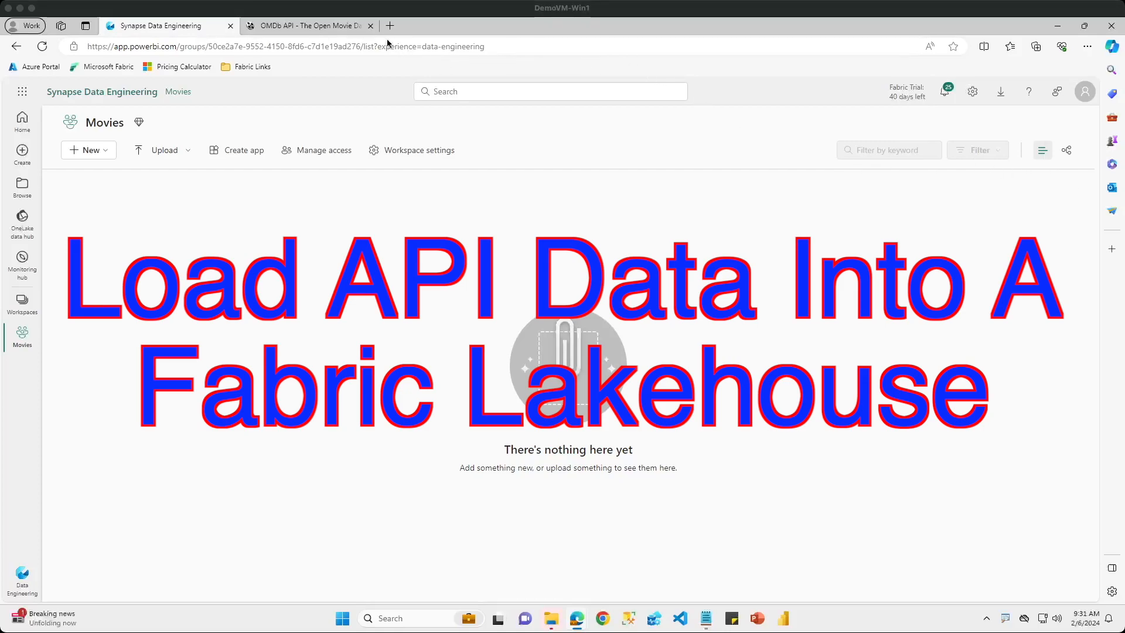
Review the OMDb API website's usage, parameters and examples sections
{"action": "left_click", "coordinate": [322, 31]}
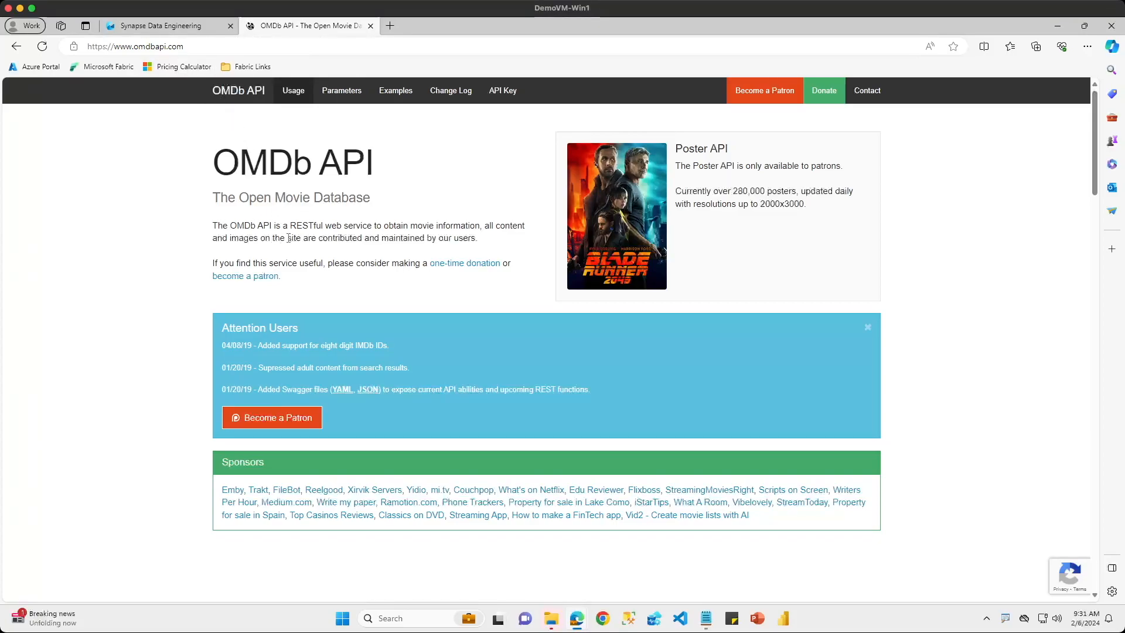
{"action": "scroll", "coordinate": [288, 237], "scroll_direction": "down", "scroll_amount": 2}
{"action": "scroll", "coordinate": [287, 236], "scroll_direction": "down", "scroll_amount": 2}
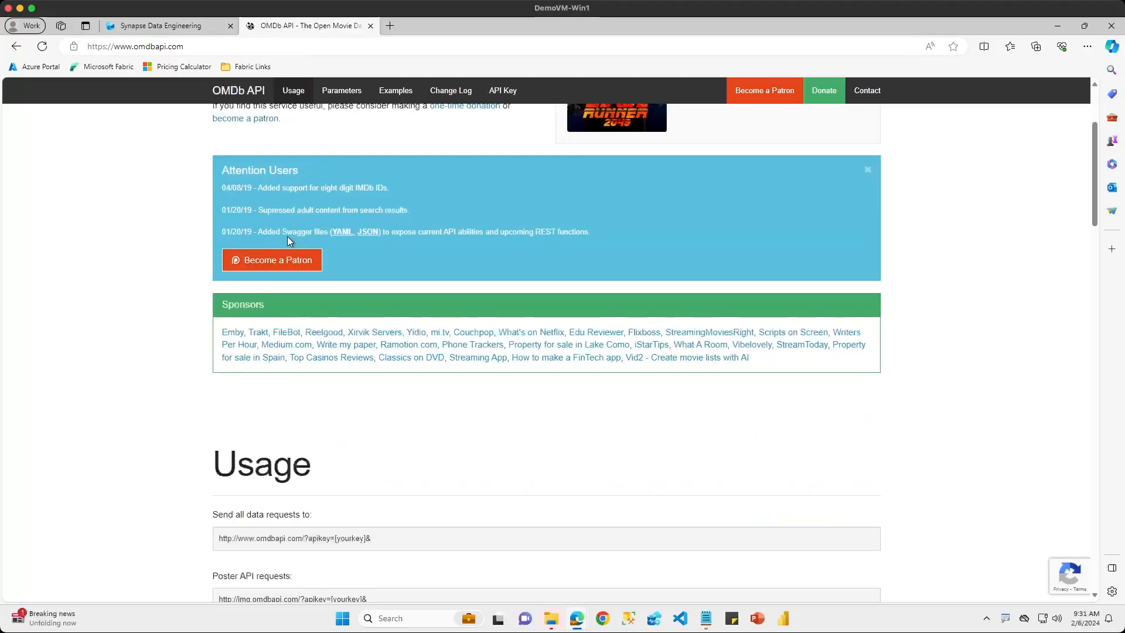
{"action": "scroll", "coordinate": [287, 237], "scroll_direction": "down", "scroll_amount": 3}
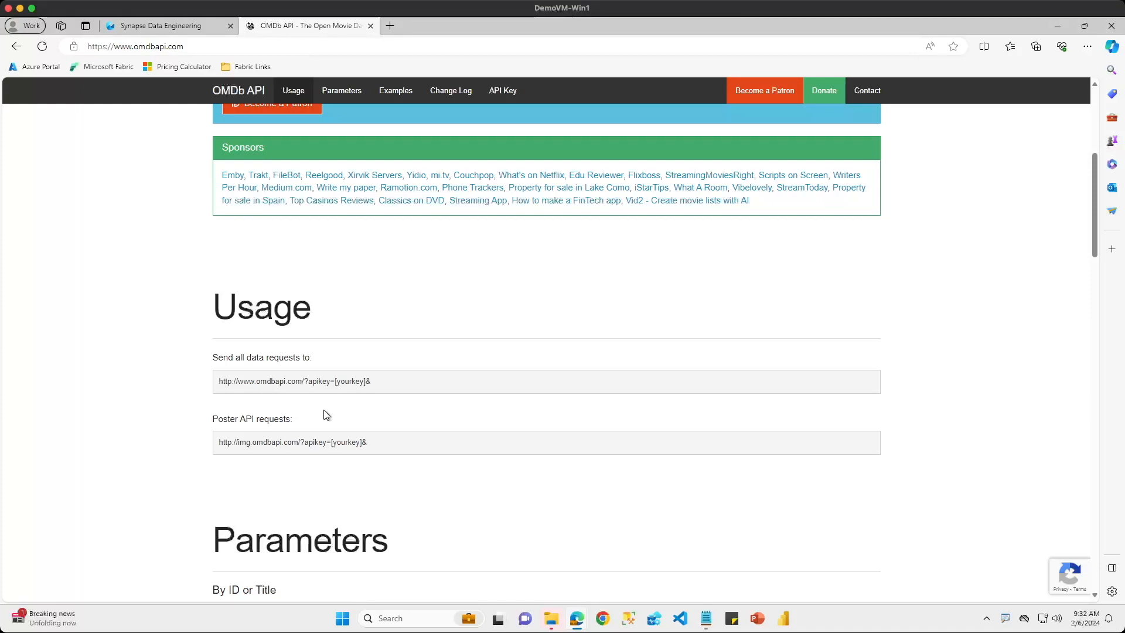
{"action": "scroll", "coordinate": [307, 387], "scroll_direction": "down", "scroll_amount": 7}
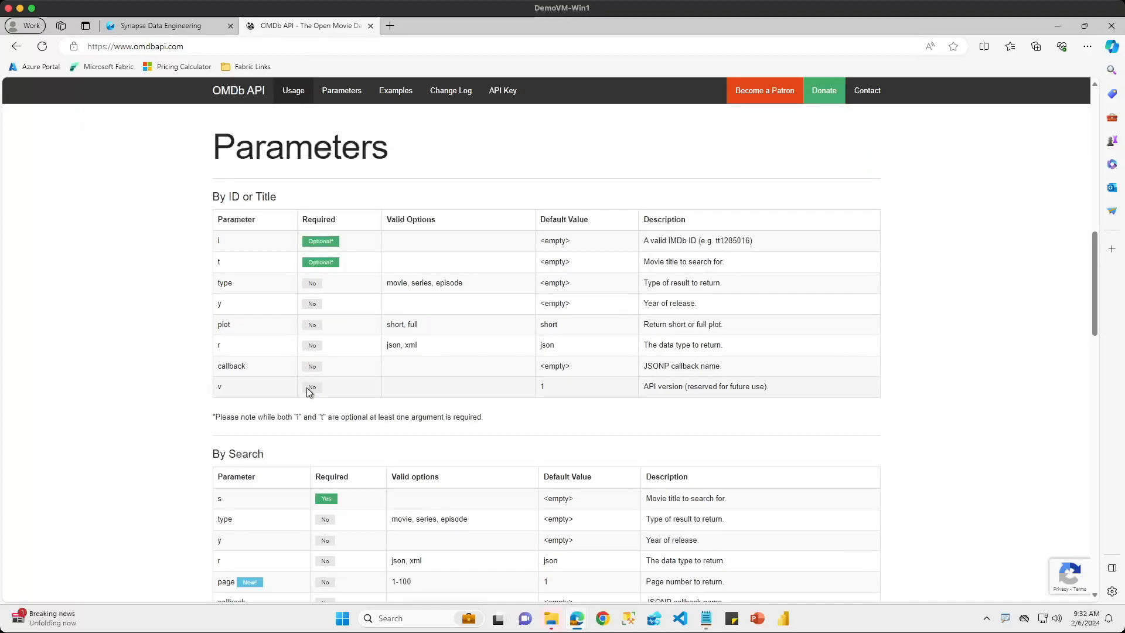
{"action": "scroll", "coordinate": [307, 387], "scroll_direction": "down", "scroll_amount": 2}
{"action": "scroll", "coordinate": [307, 387], "scroll_direction": "down", "scroll_amount": 4}
{"action": "scroll", "coordinate": [309, 391], "scroll_direction": "down", "scroll_amount": 3}
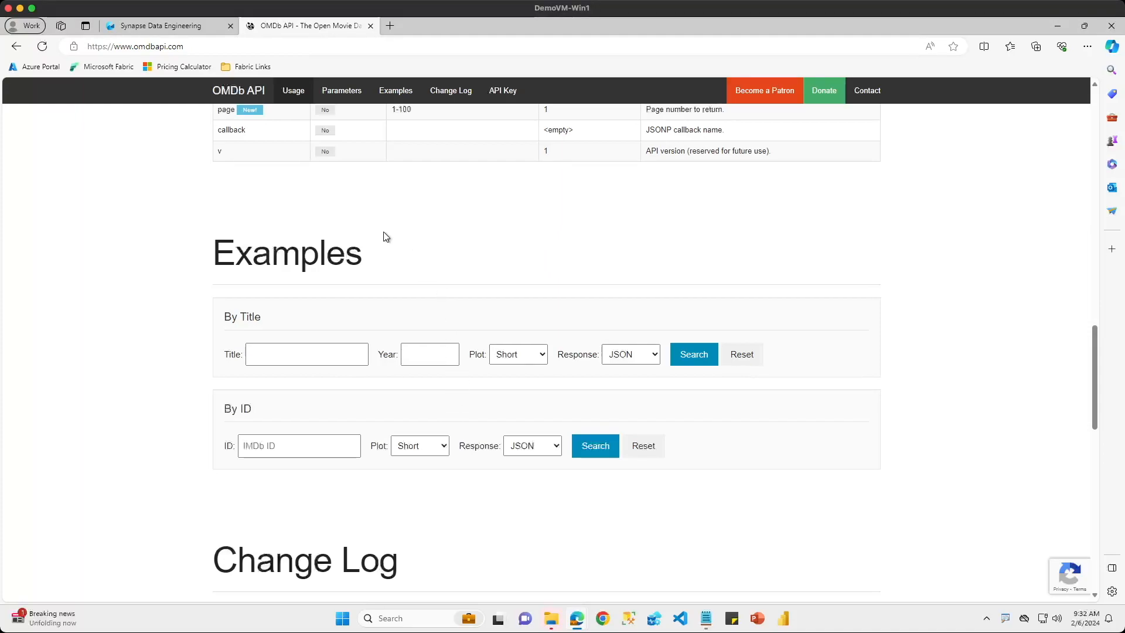
{"action": "scroll", "coordinate": [383, 235], "scroll_direction": "up", "scroll_amount": 5}
{"action": "scroll", "coordinate": [384, 234], "scroll_direction": "up", "scroll_amount": 8}
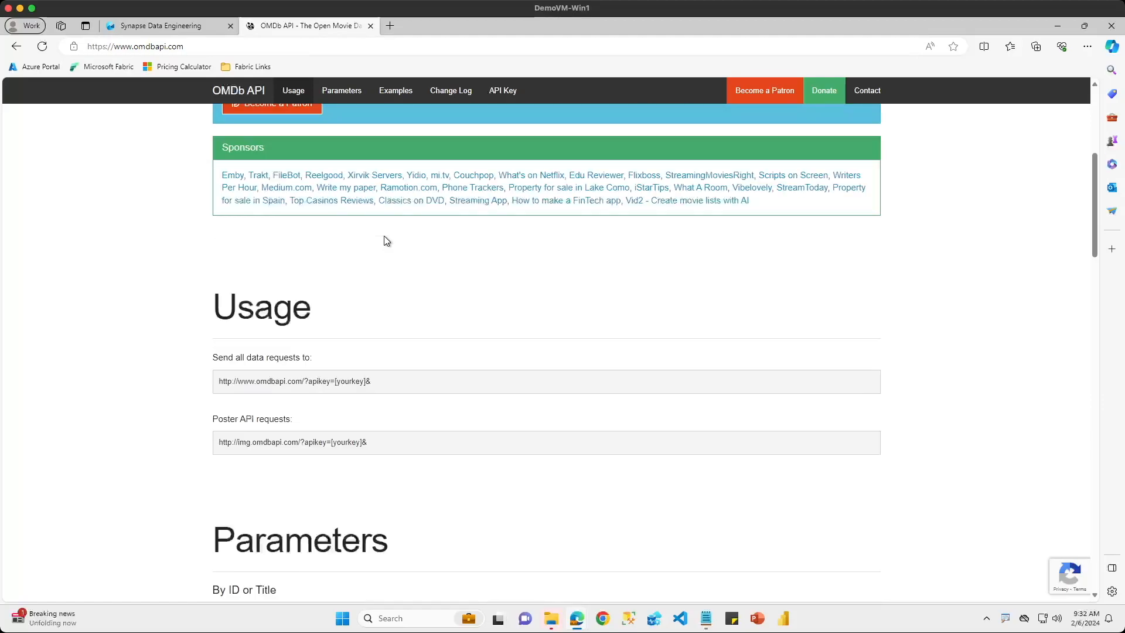
{"action": "scroll", "coordinate": [384, 236], "scroll_direction": "up", "scroll_amount": 3}
Create a new lakehouse named MoviesLH in the Movies workspace of Synapse Data Engineering
{"action": "left_click", "coordinate": [172, 27]}
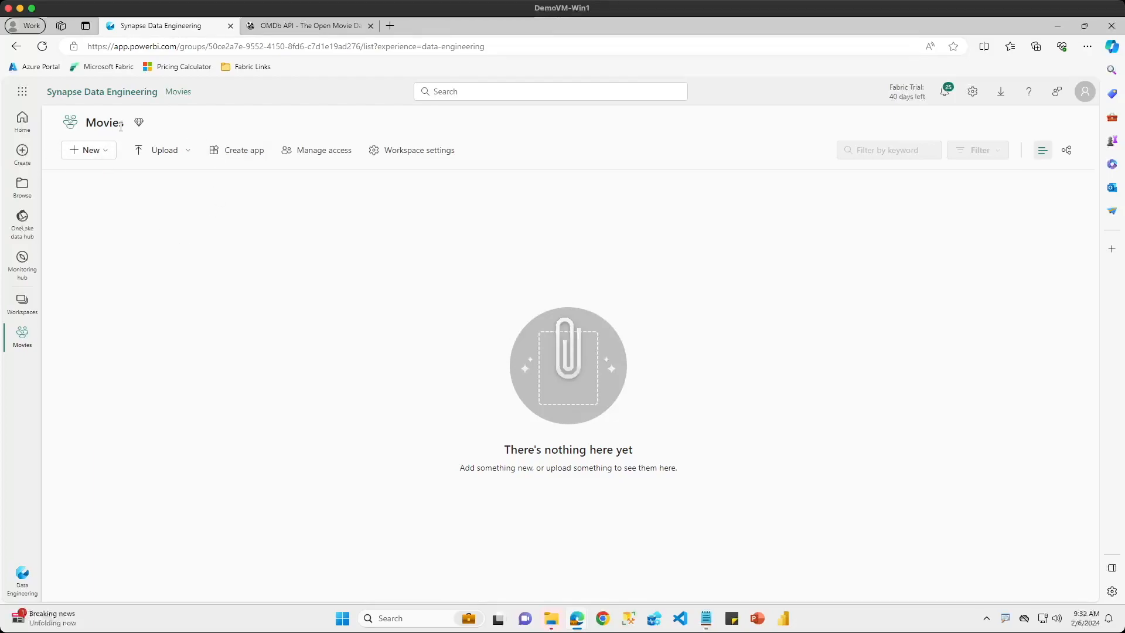
{"action": "left_click", "coordinate": [110, 155]}
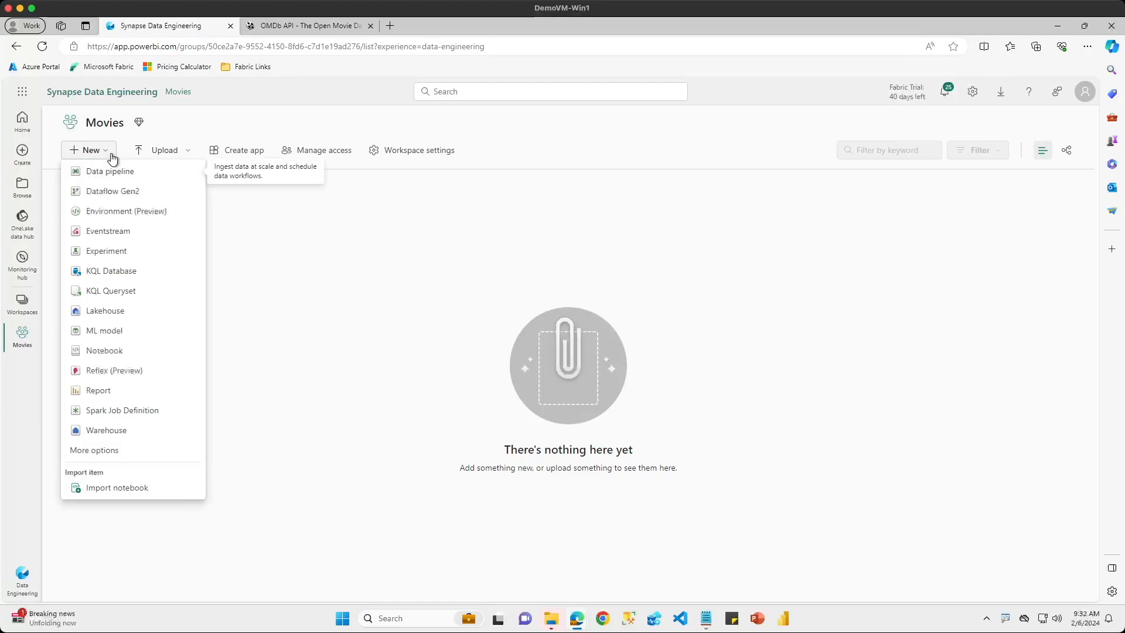
{"action": "left_click", "coordinate": [101, 315]}
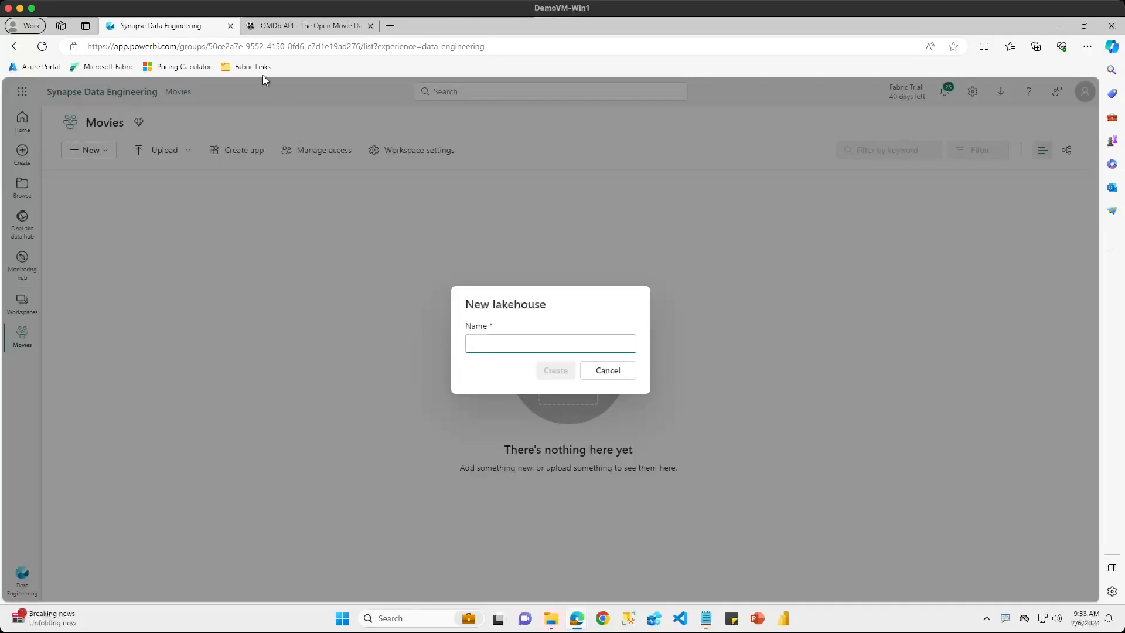
{"action": "left_click", "coordinate": [507, 343]}
{"action": "type", "text": "MoviesLH"}
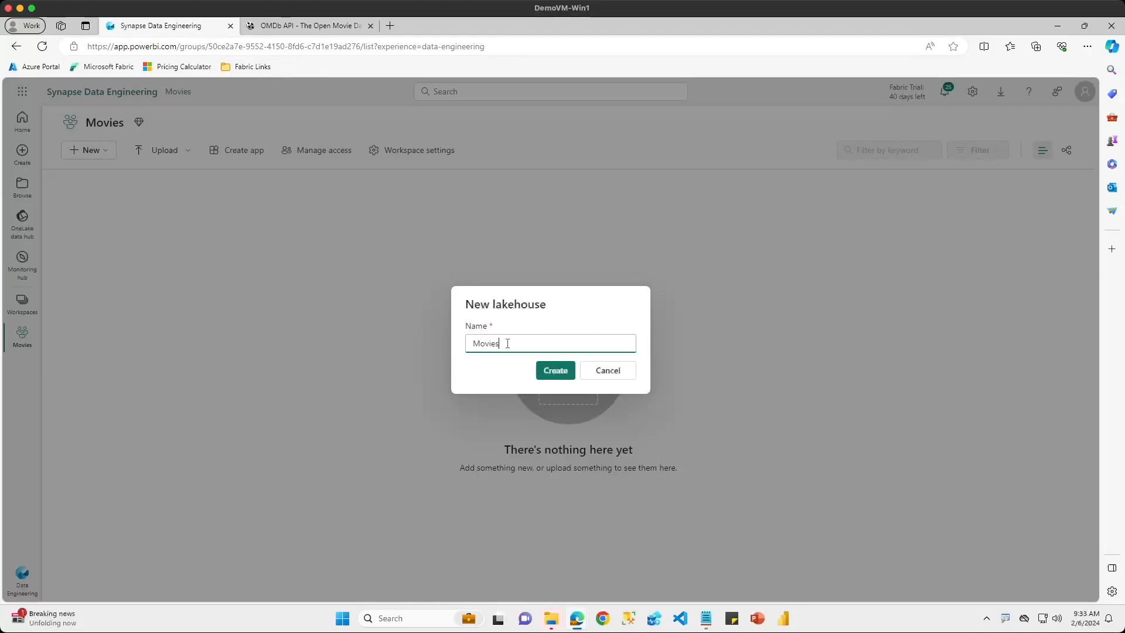
{"action": "left_click", "coordinate": [548, 368]}
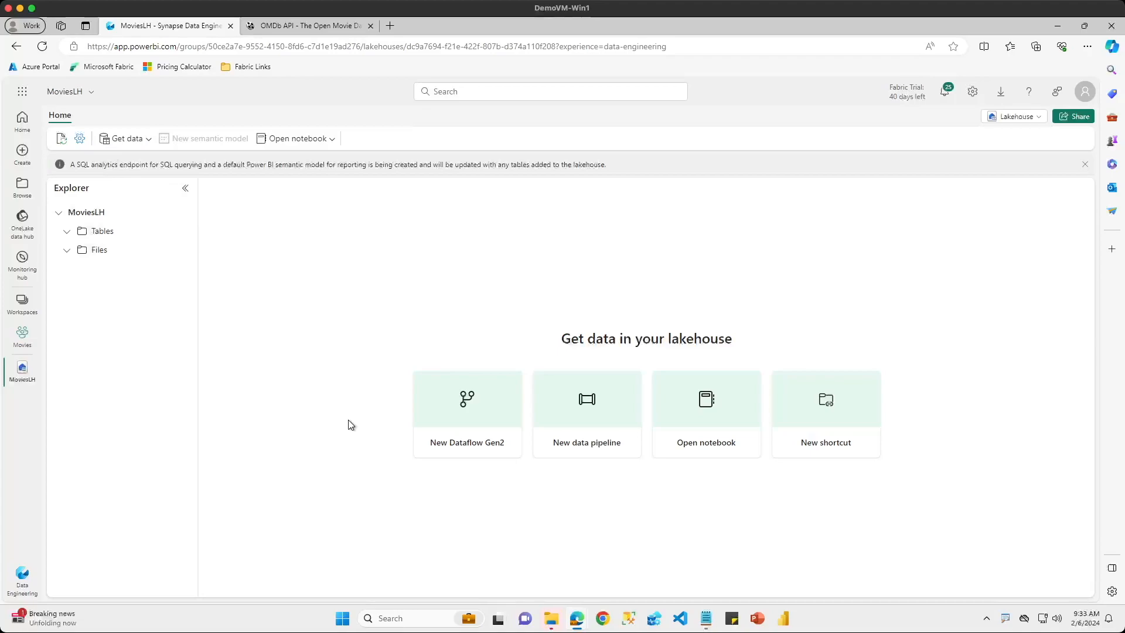
Create a data pipeline named LoadMovieDataToLH from the lakehouse and cancel its copy data assistant
{"action": "left_click", "coordinate": [586, 422]}
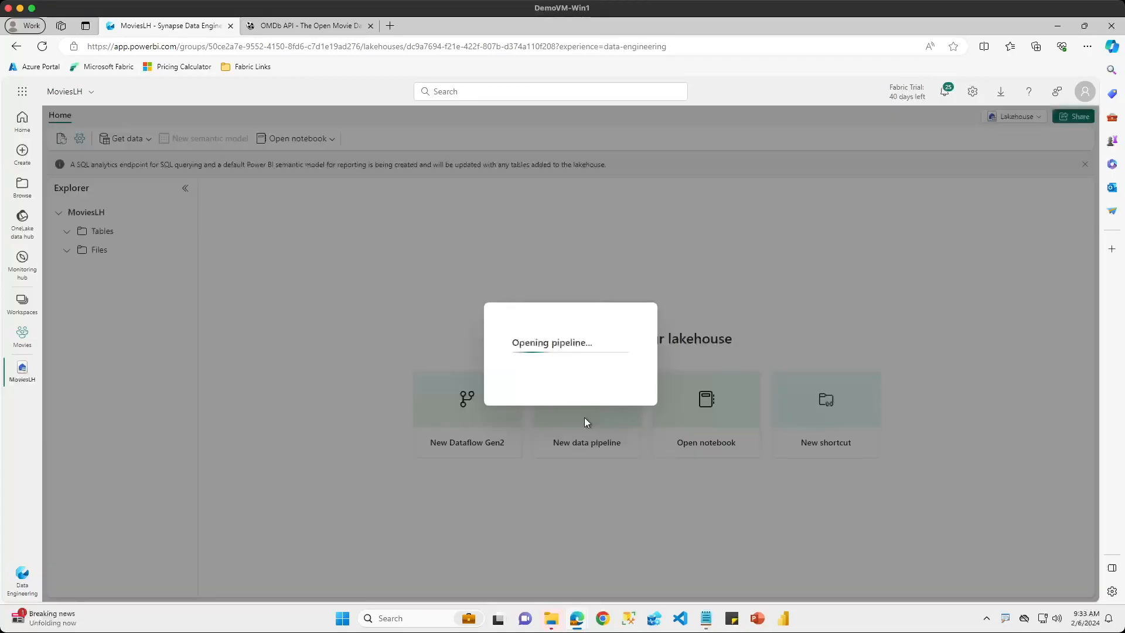
{"action": "double_click", "coordinate": [517, 330]}
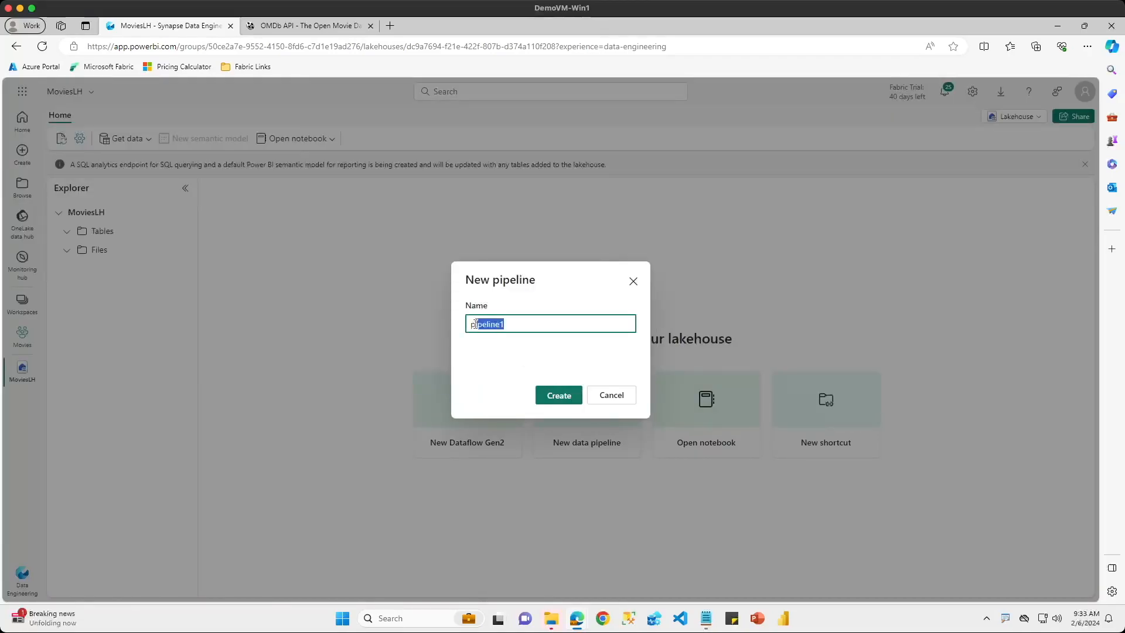
{"action": "type", "text": "LoadMovieDataToLH"}
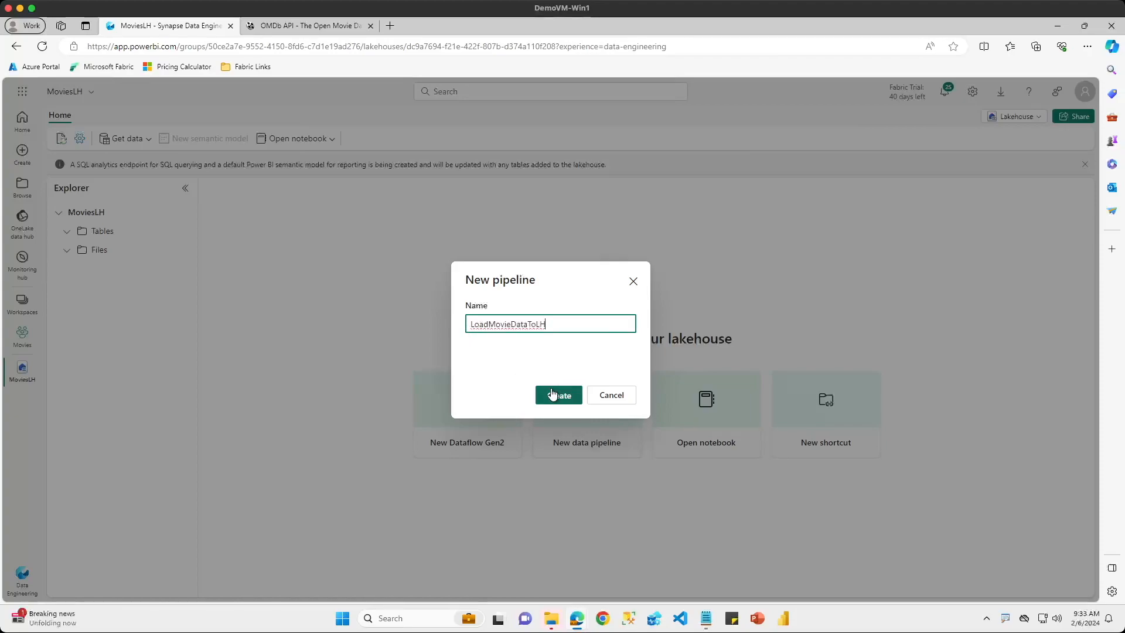
{"action": "left_click", "coordinate": [552, 394]}
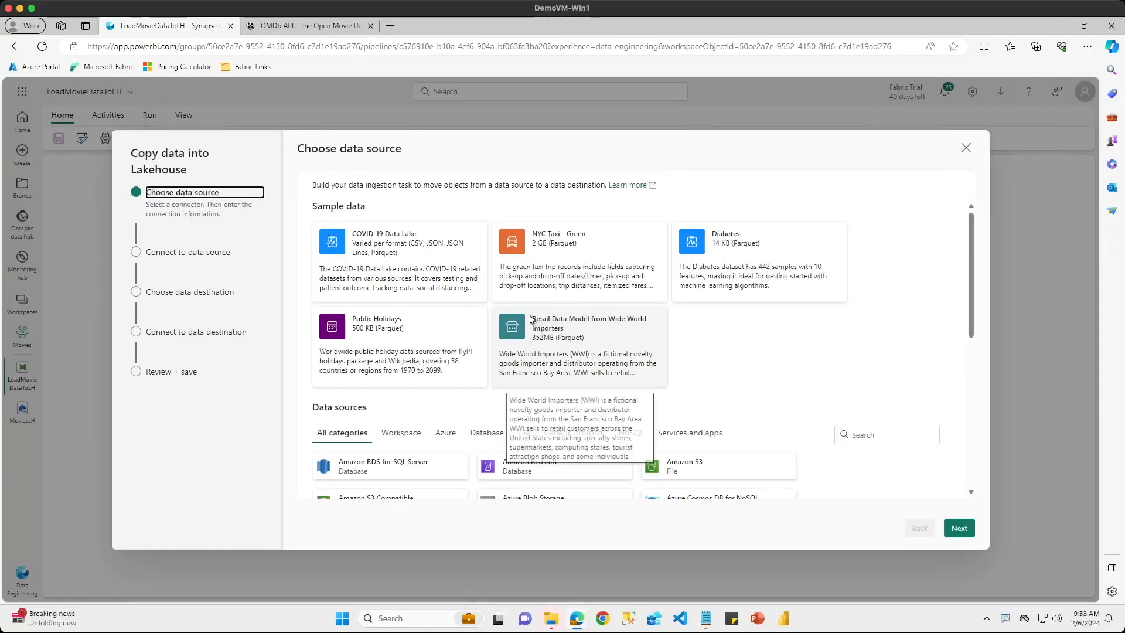
{"action": "left_click", "coordinate": [965, 147]}
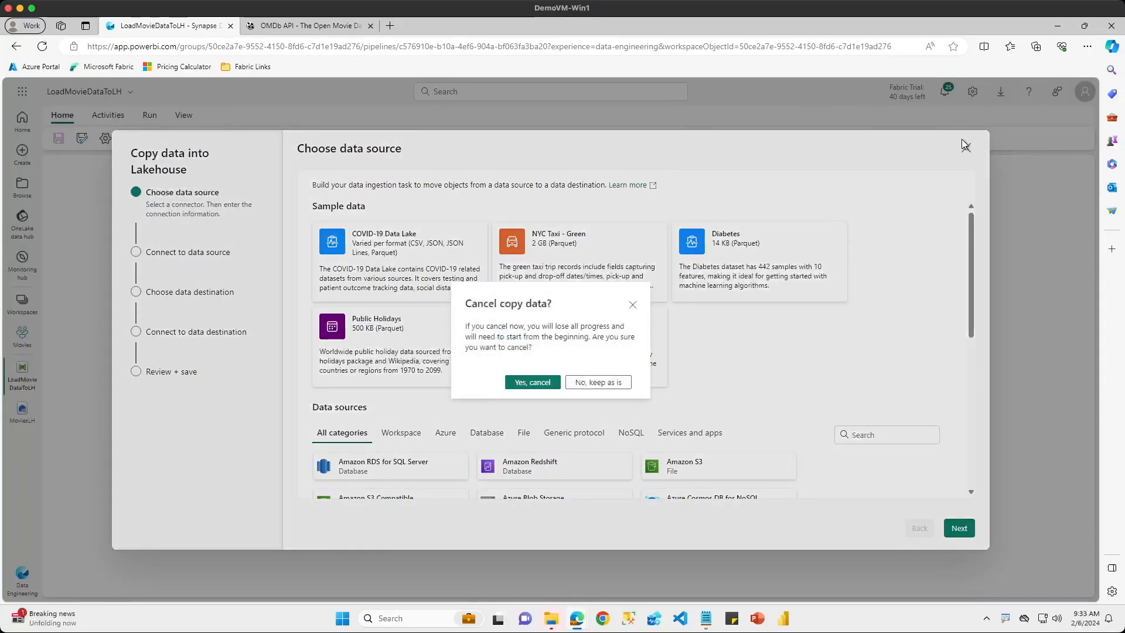
{"action": "left_click", "coordinate": [541, 384]}
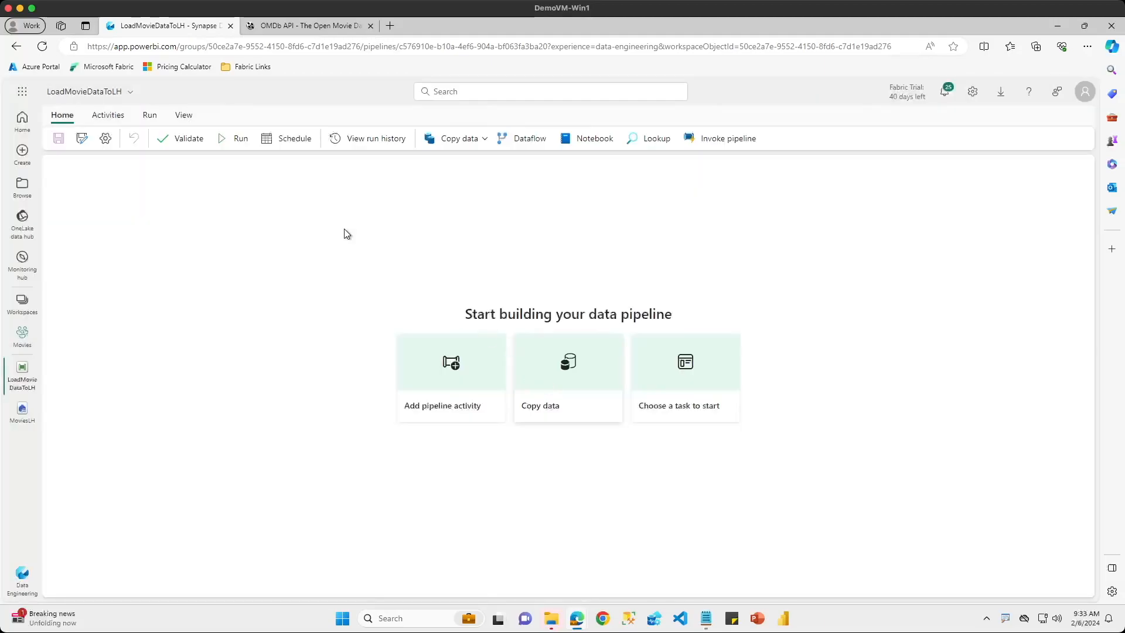
Add a Copy data activity to the pipeline canvas and name it LoadMovieData
{"action": "left_click", "coordinate": [448, 139]}
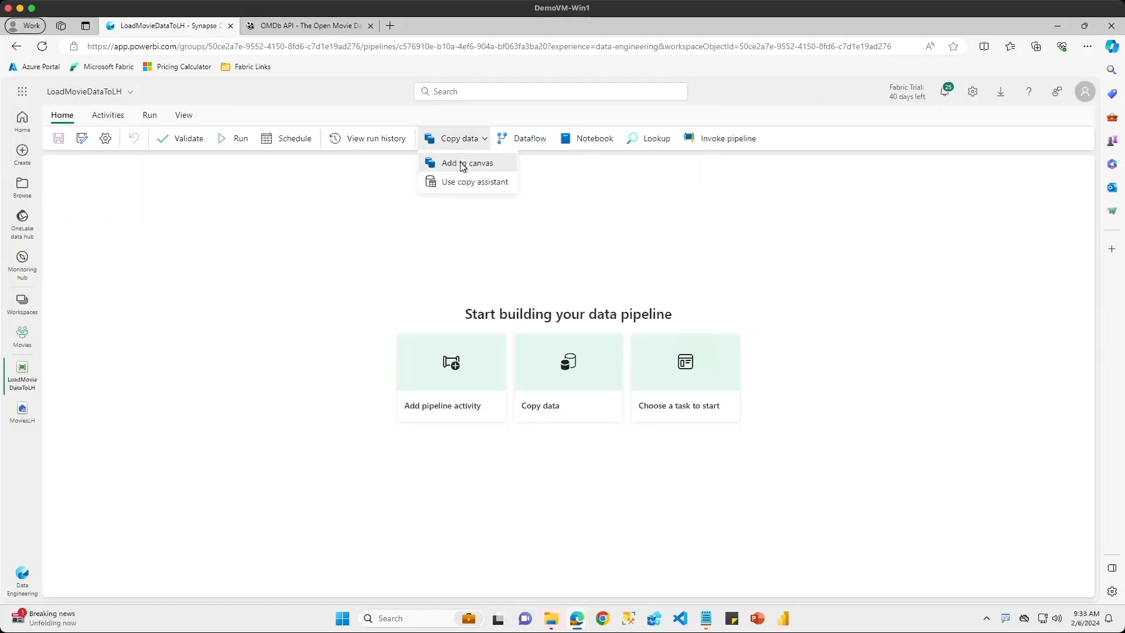
{"action": "left_click", "coordinate": [459, 162]}
{"action": "left_click_drag", "start_coordinate": [154, 249], "coordinate": [273, 226]}
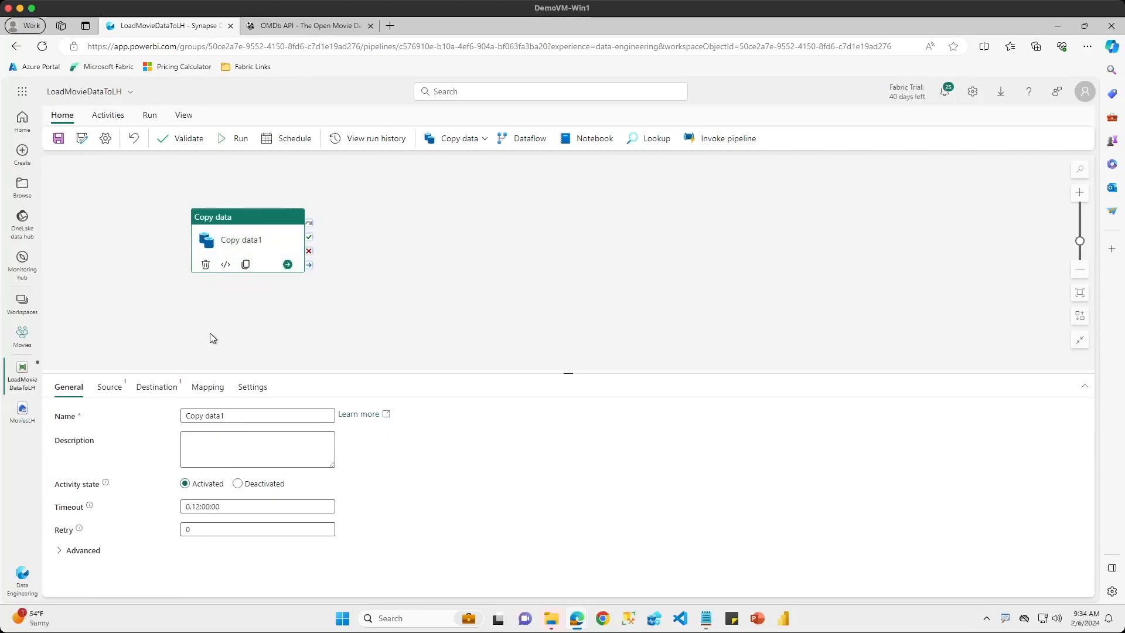
{"action": "left_click_drag", "start_coordinate": [234, 417], "coordinate": [183, 416]}
{"action": "type", "text": "Load"}
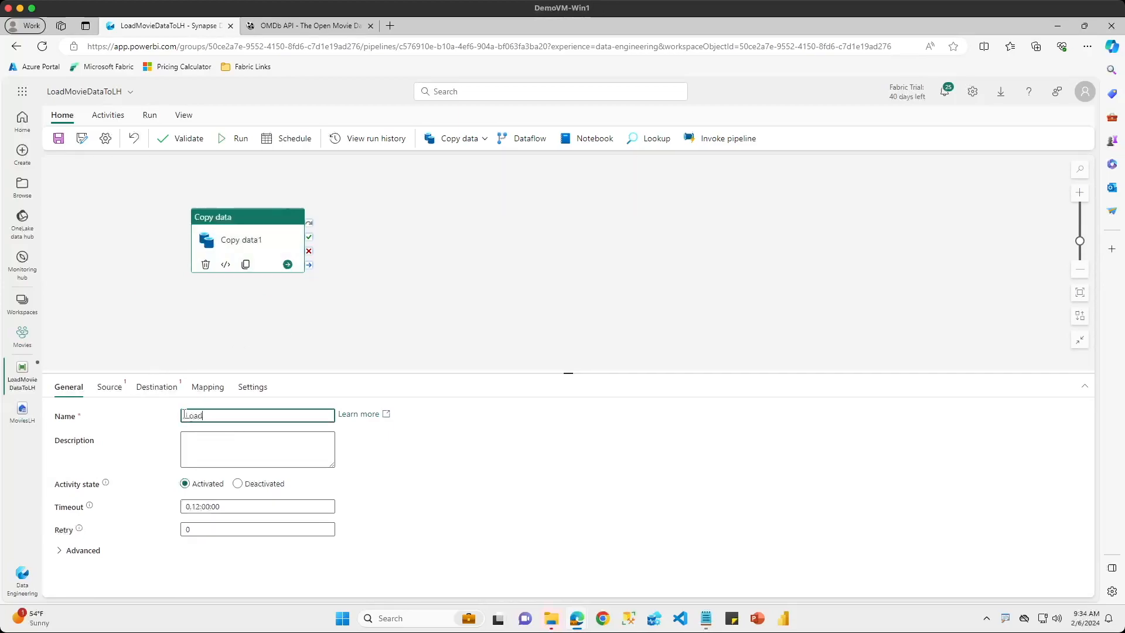
{"action": "type", "text": "MovieData"}
Set the activity's source data store type to External and start a new connection of type REST
{"action": "left_click", "coordinate": [109, 388]}
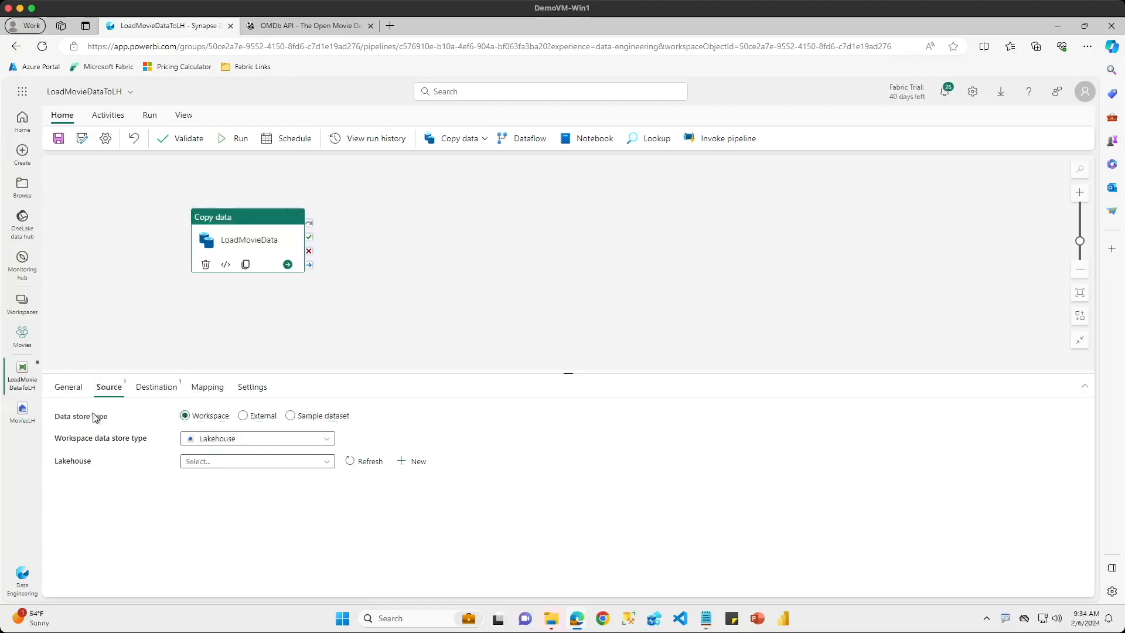
{"action": "left_click", "coordinate": [243, 416]}
{"action": "left_click", "coordinate": [408, 439]}
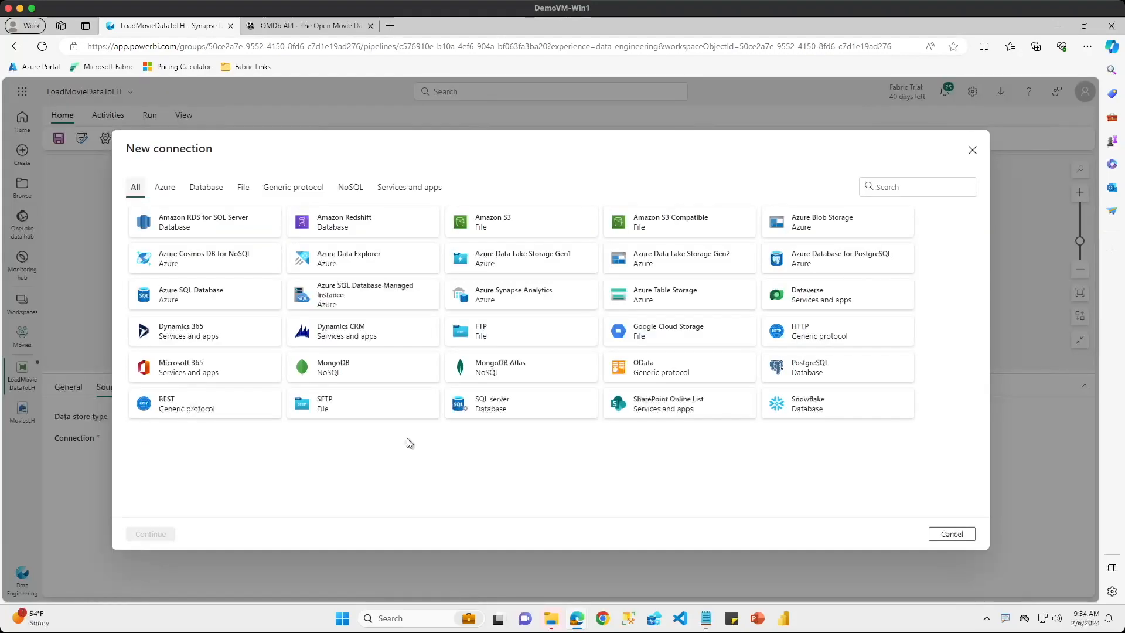
{"action": "left_click", "coordinate": [293, 186]}
{"action": "left_click", "coordinate": [133, 187]}
{"action": "left_click", "coordinate": [884, 187]}
{"action": "type", "text": "rest"}
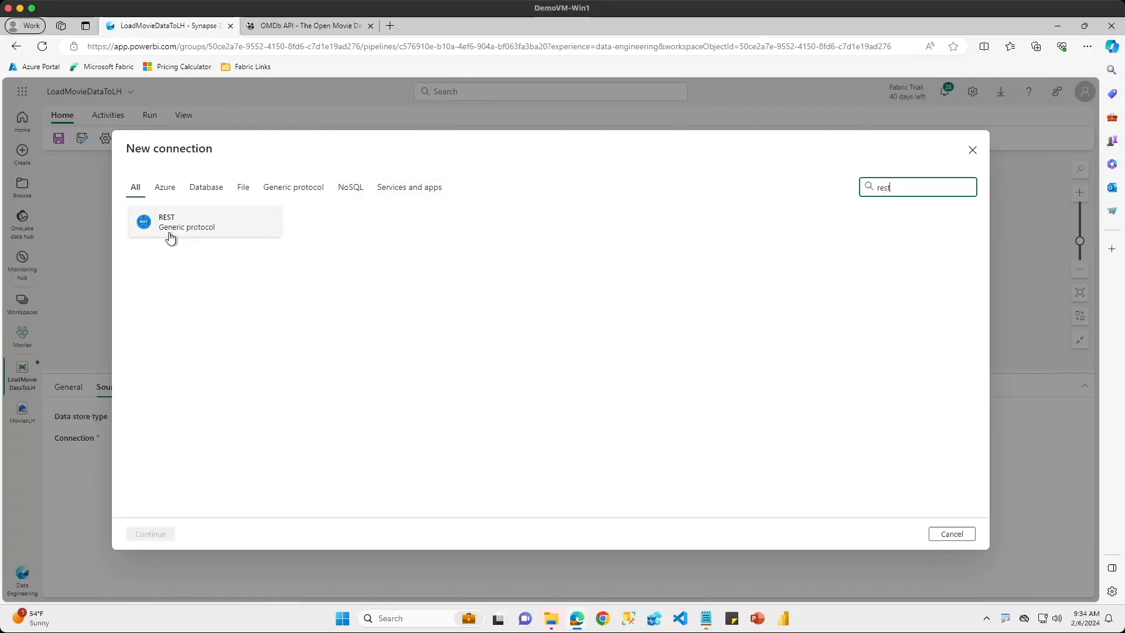
{"action": "left_click", "coordinate": [168, 224]}
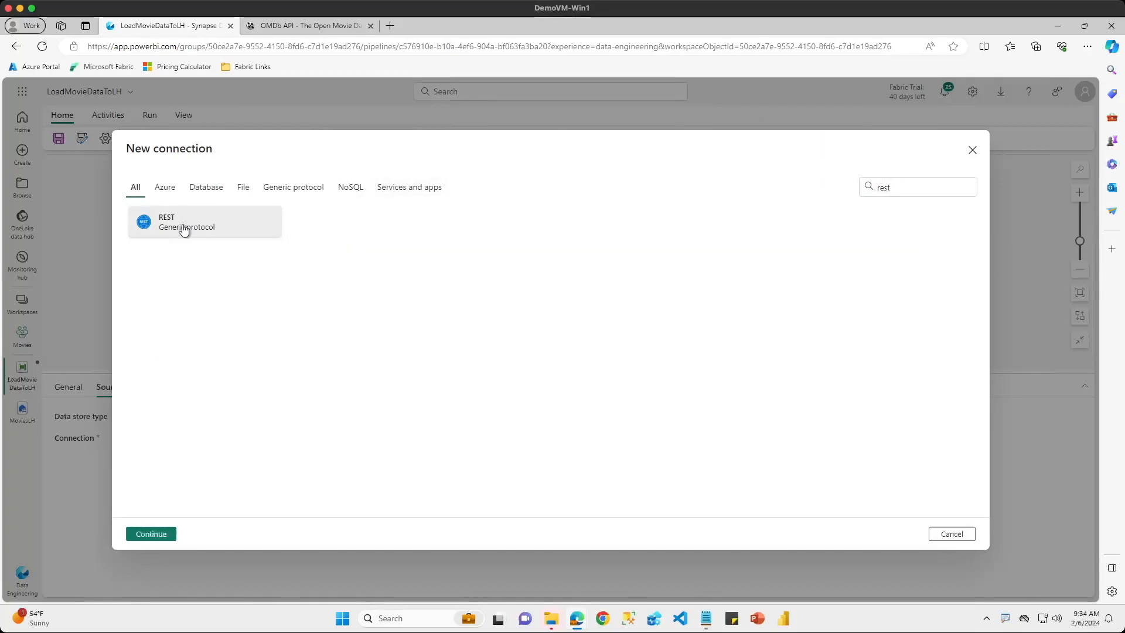
{"action": "left_click", "coordinate": [153, 533]}
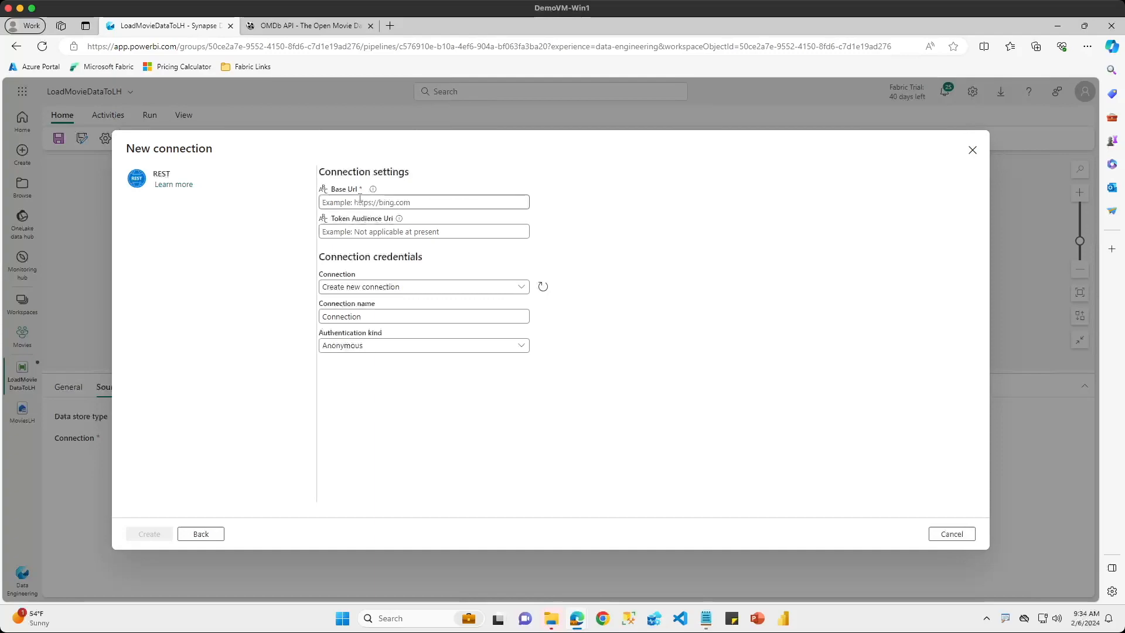
{"action": "left_click", "coordinate": [312, 28]}
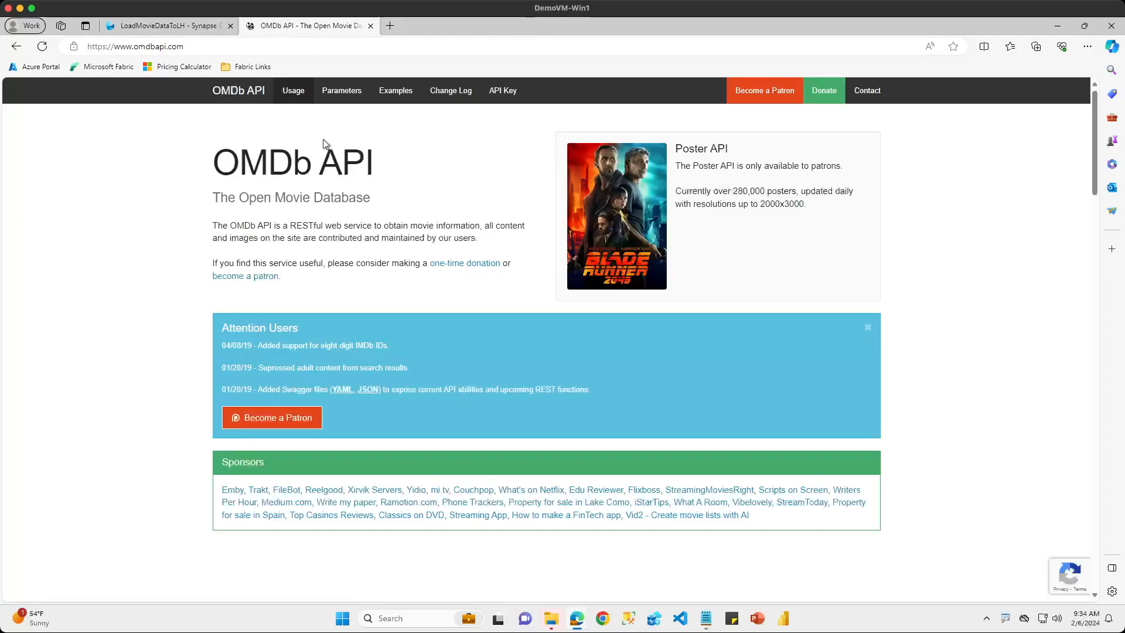
{"action": "scroll", "coordinate": [144, 293], "scroll_direction": "down", "scroll_amount": 5}
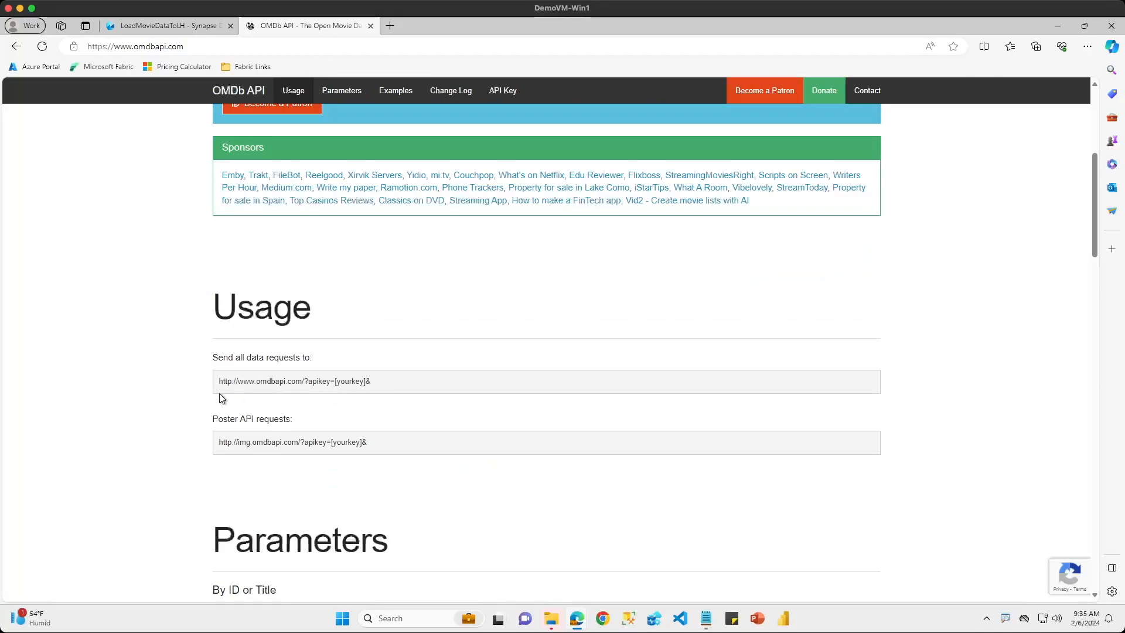
{"action": "left_click_drag", "start_coordinate": [220, 384], "coordinate": [303, 380]}
{"action": "key", "text": "ctrl+c"}
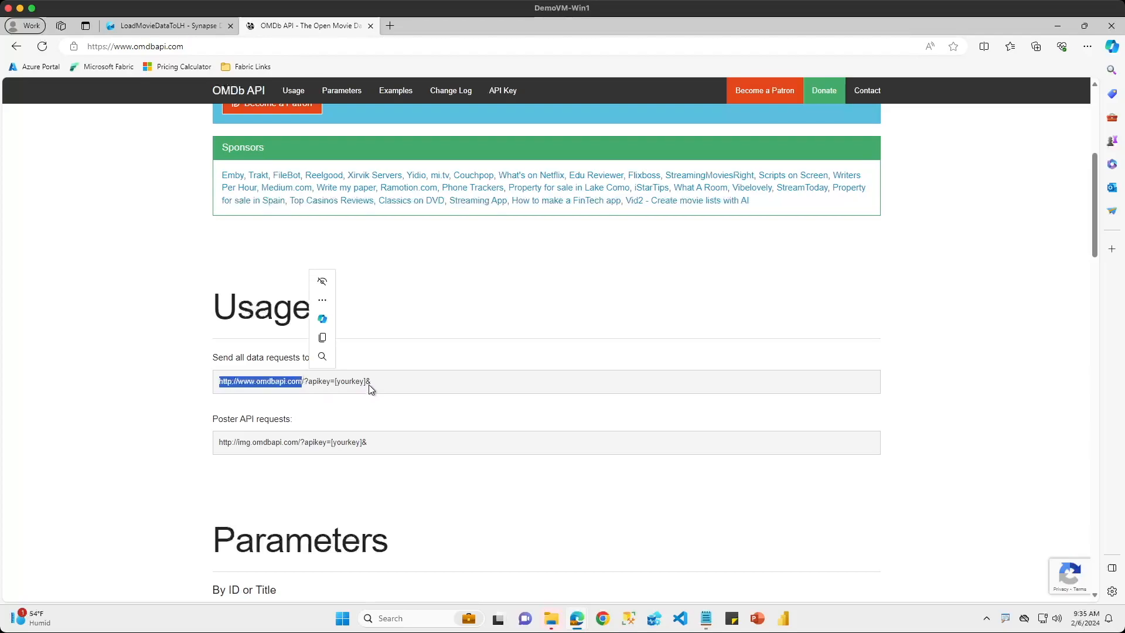
{"action": "scroll", "coordinate": [374, 389], "scroll_direction": "down", "scroll_amount": 4}
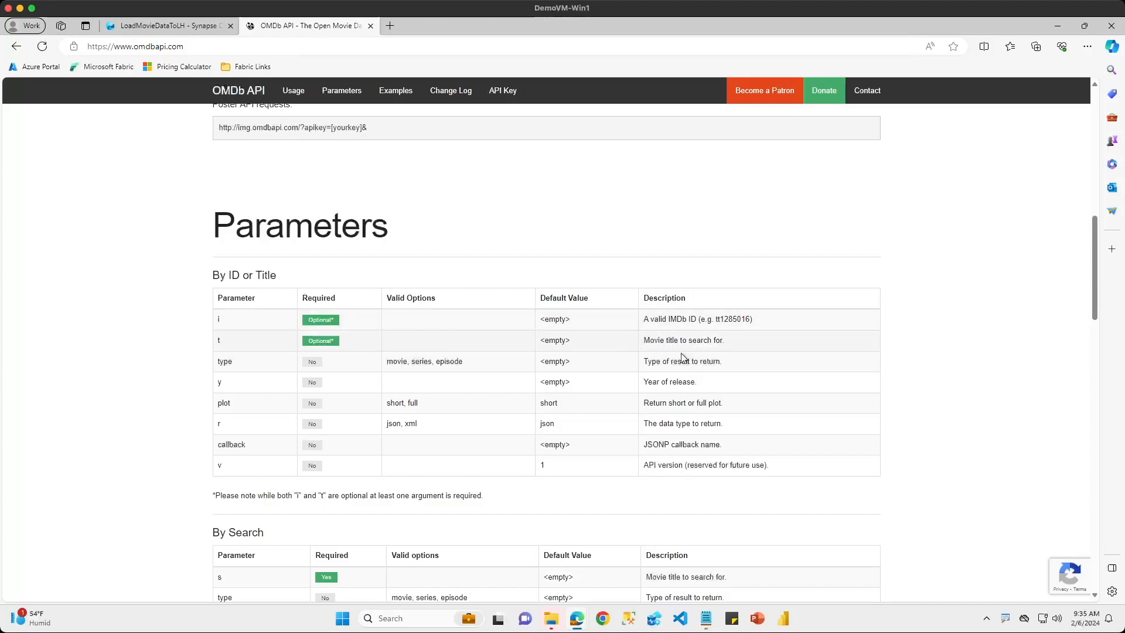
{"action": "scroll", "coordinate": [494, 338], "scroll_direction": "up", "scroll_amount": 5}
{"action": "scroll", "coordinate": [494, 339], "scroll_direction": "up", "scroll_amount": 5}
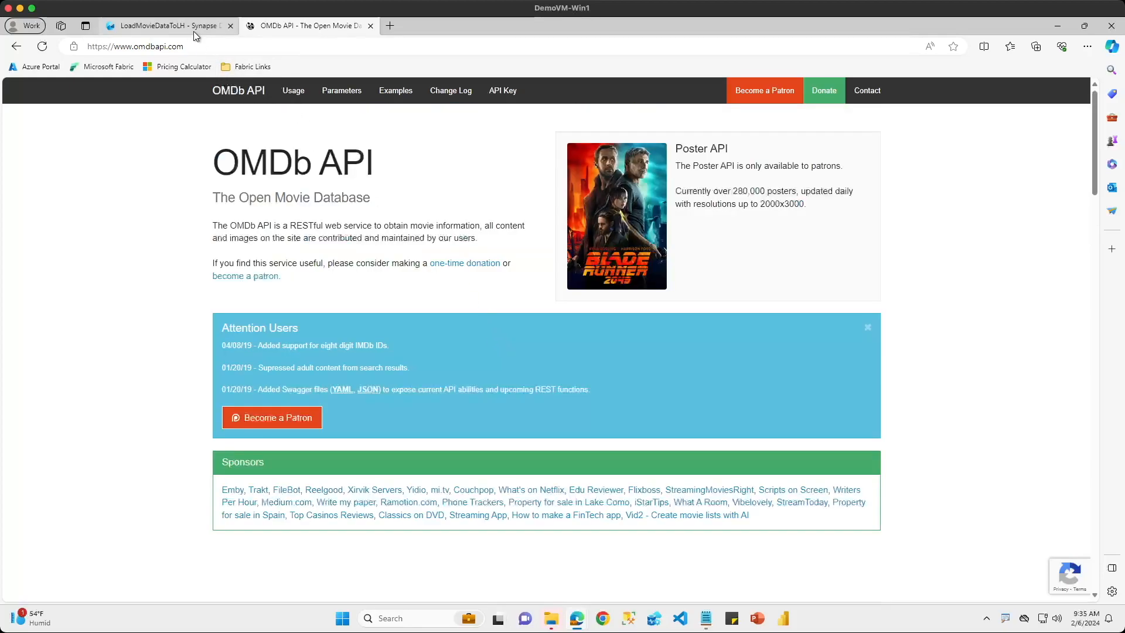
{"action": "left_click", "coordinate": [194, 33]}
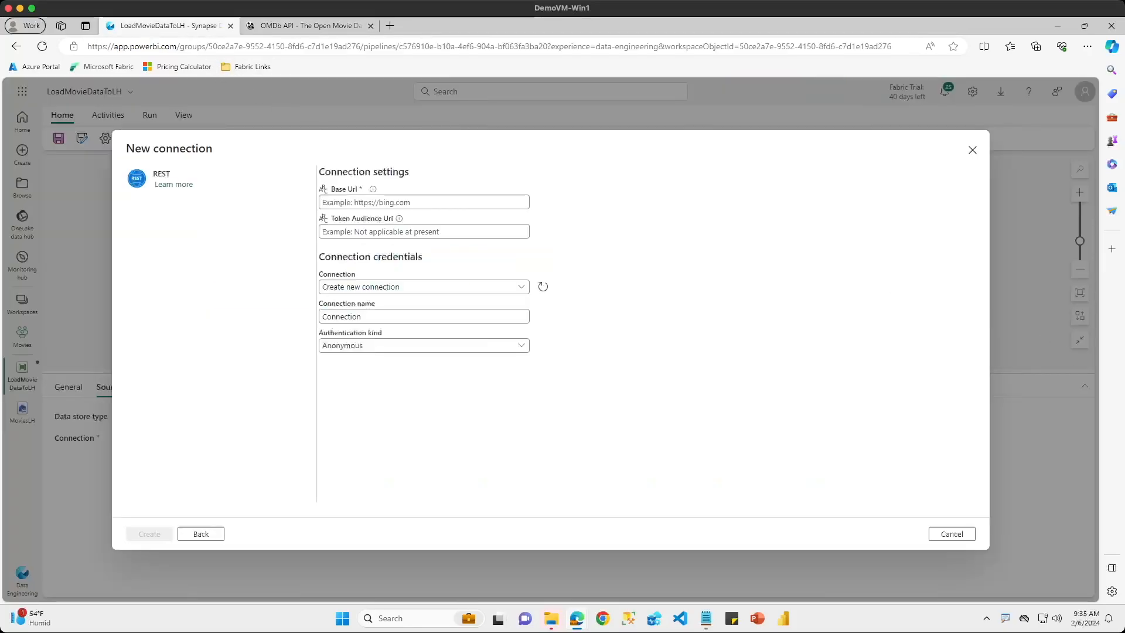
{"action": "left_click", "coordinate": [437, 201]}
{"action": "key", "text": "ctrl+v"}
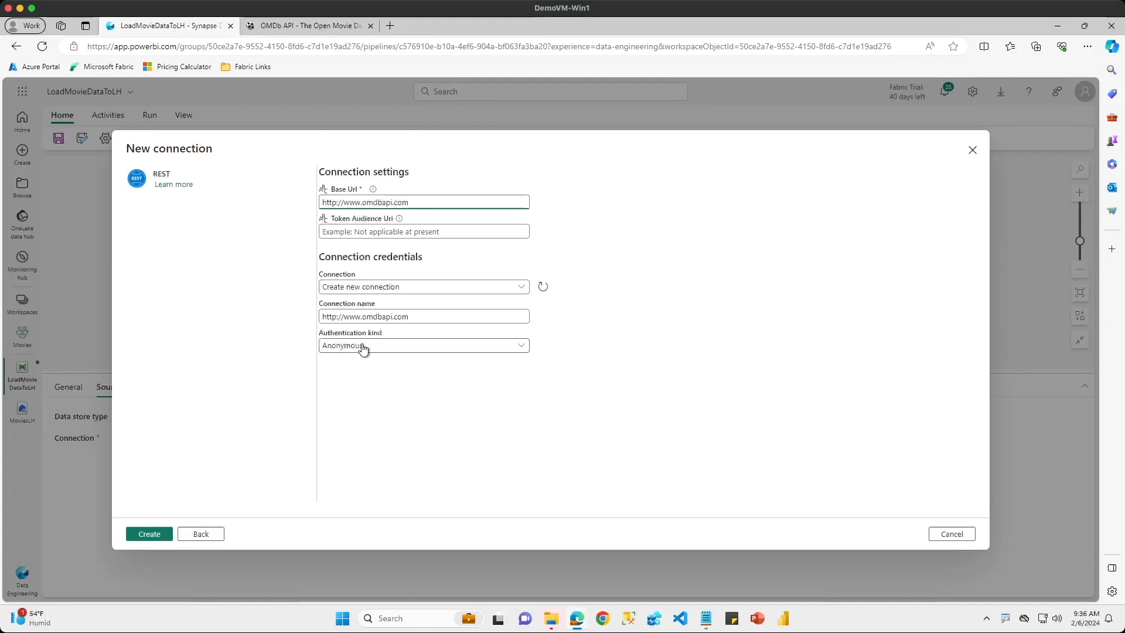
{"action": "left_click", "coordinate": [149, 534]}
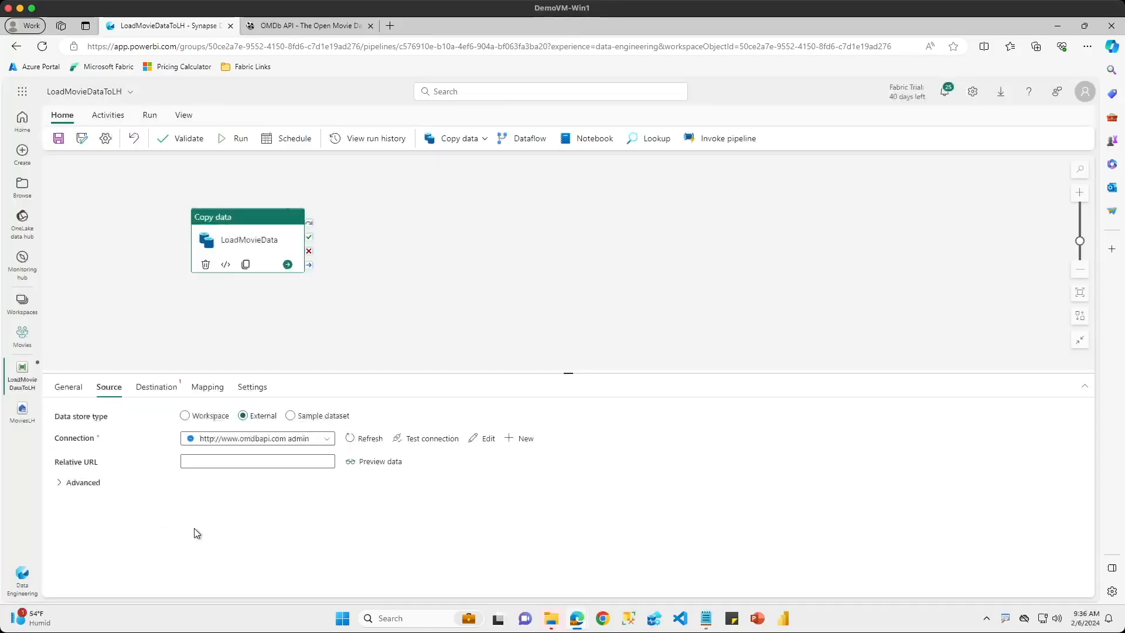
Review the data request format and the By ID or Title parameters in the OMDb API documentation
{"action": "left_click", "coordinate": [186, 457]}
{"action": "left_click", "coordinate": [306, 30]}
{"action": "scroll", "coordinate": [131, 349], "scroll_direction": "down", "scroll_amount": 5}
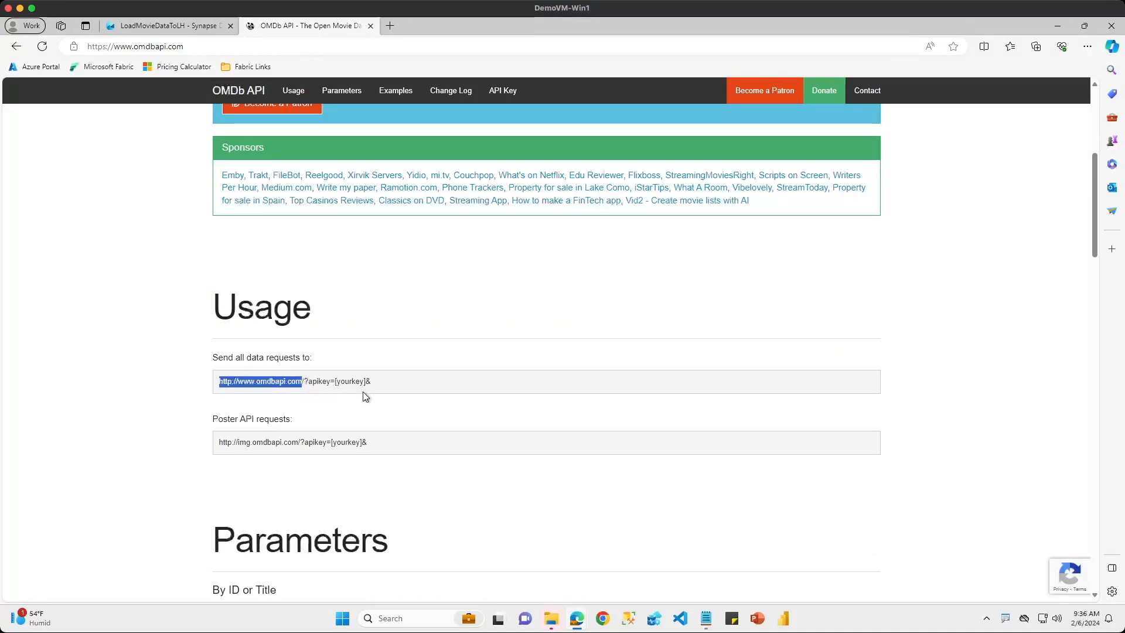
{"action": "scroll", "coordinate": [363, 391], "scroll_direction": "down", "scroll_amount": 5}
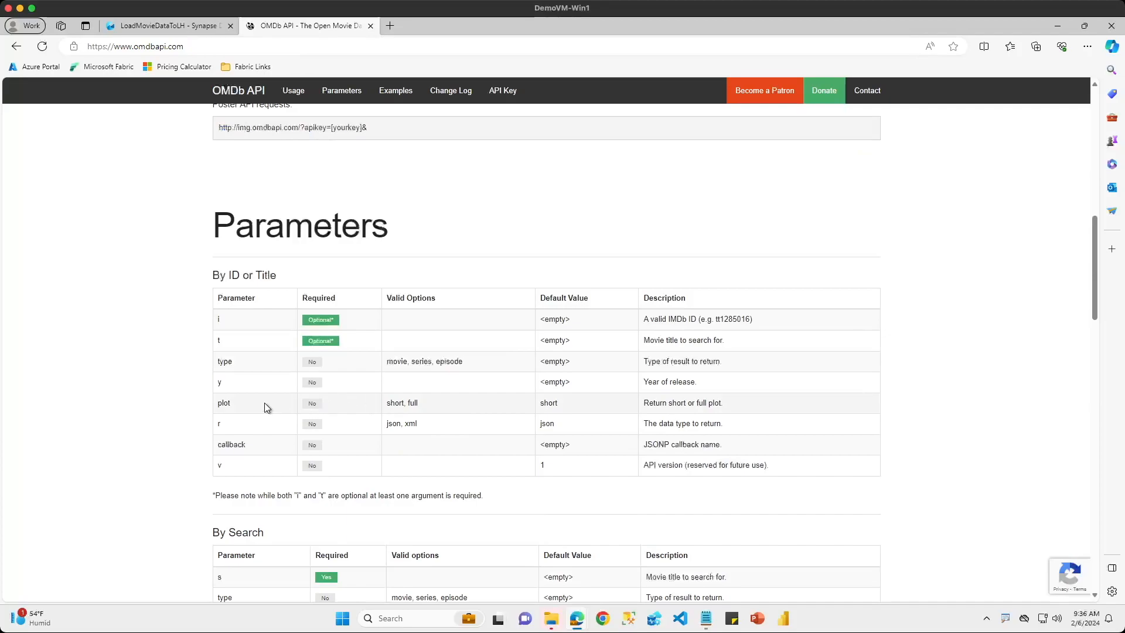
{"action": "left_click", "coordinate": [178, 29]}
{"action": "left_click", "coordinate": [207, 465]}
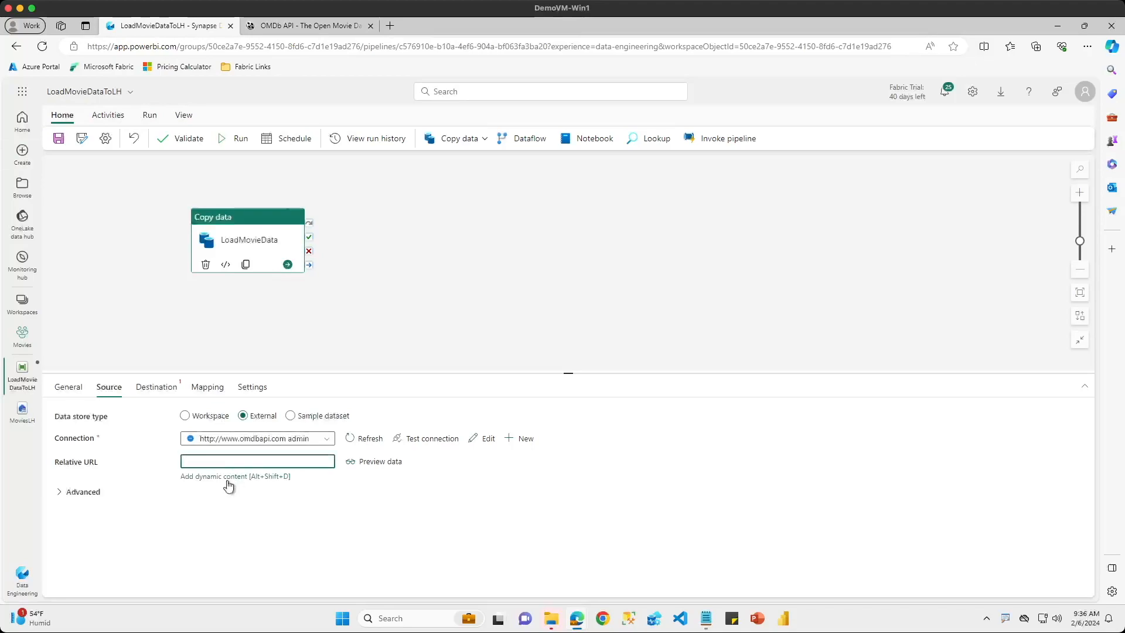
{"action": "left_click", "coordinate": [228, 483]}
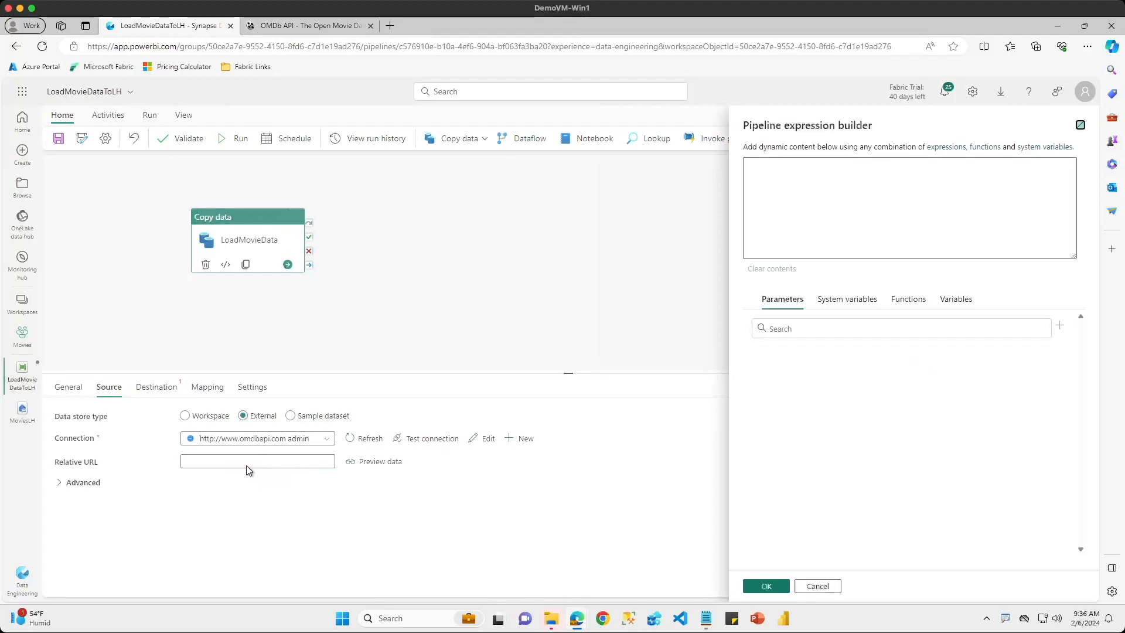
{"action": "left_click", "coordinate": [821, 587]}
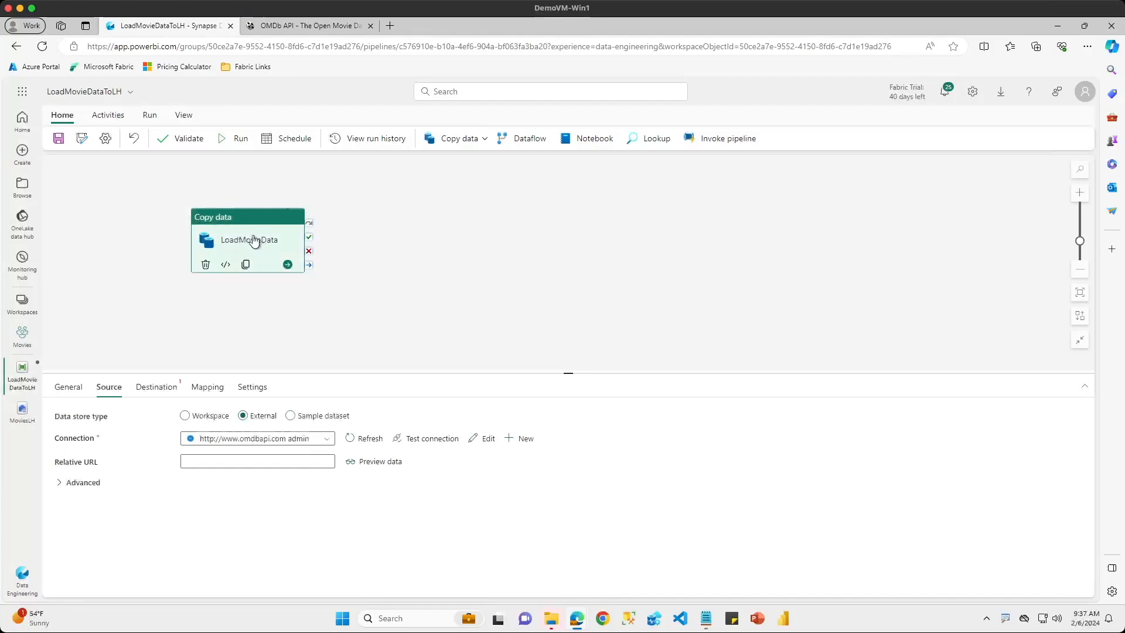
Add a String pipeline parameter named Movie
{"action": "left_click", "coordinate": [382, 255]}
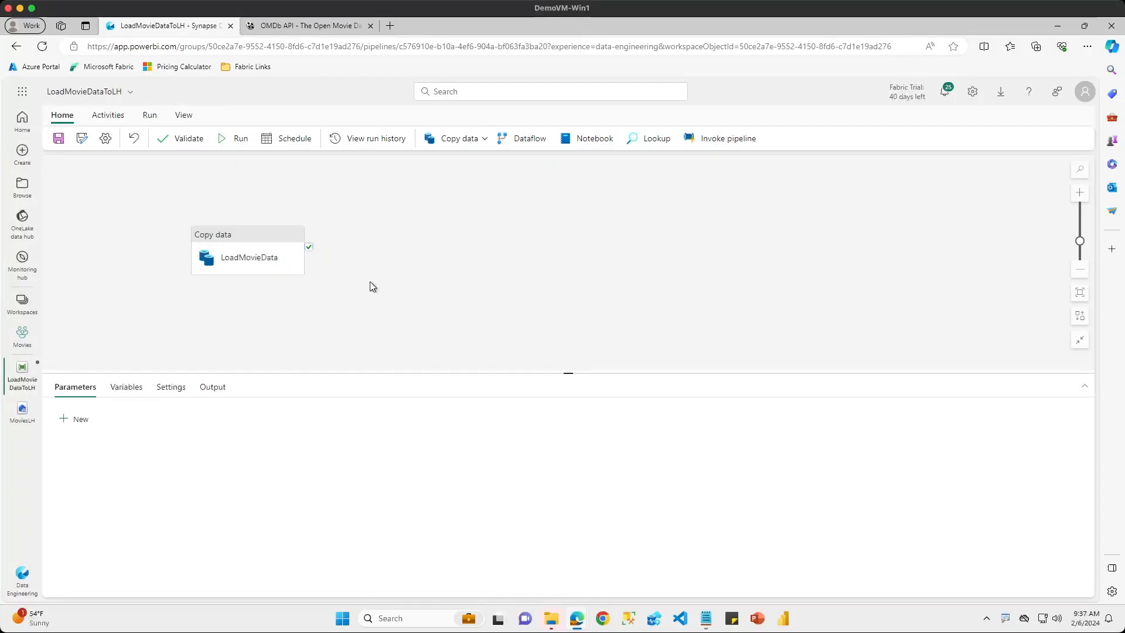
{"action": "left_click", "coordinate": [82, 432]}
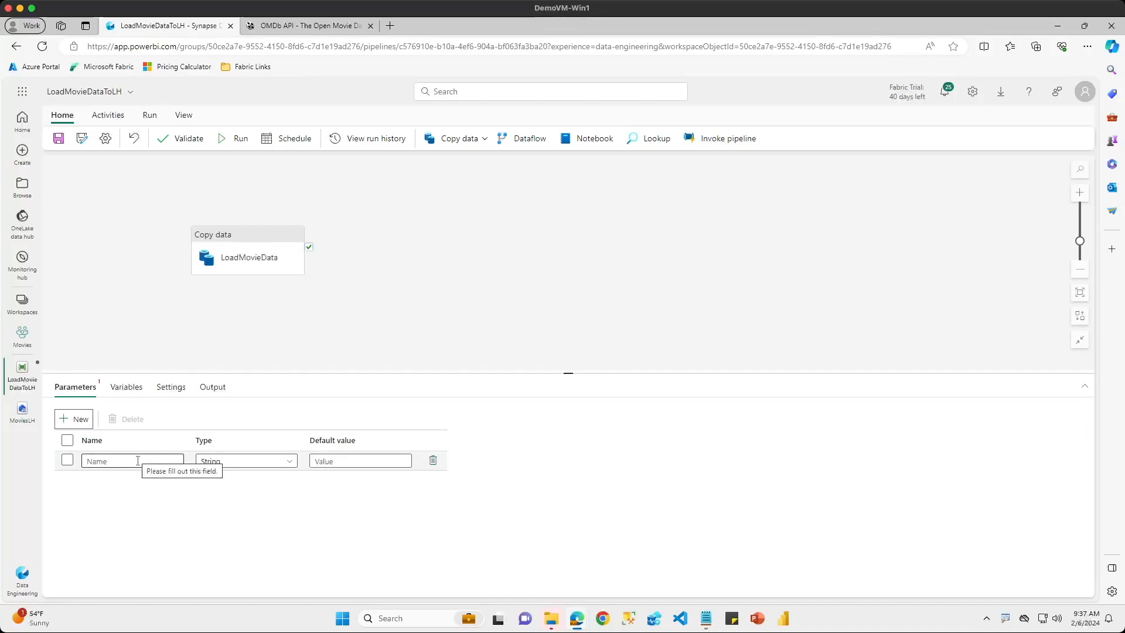
{"action": "left_click", "coordinate": [137, 462]}
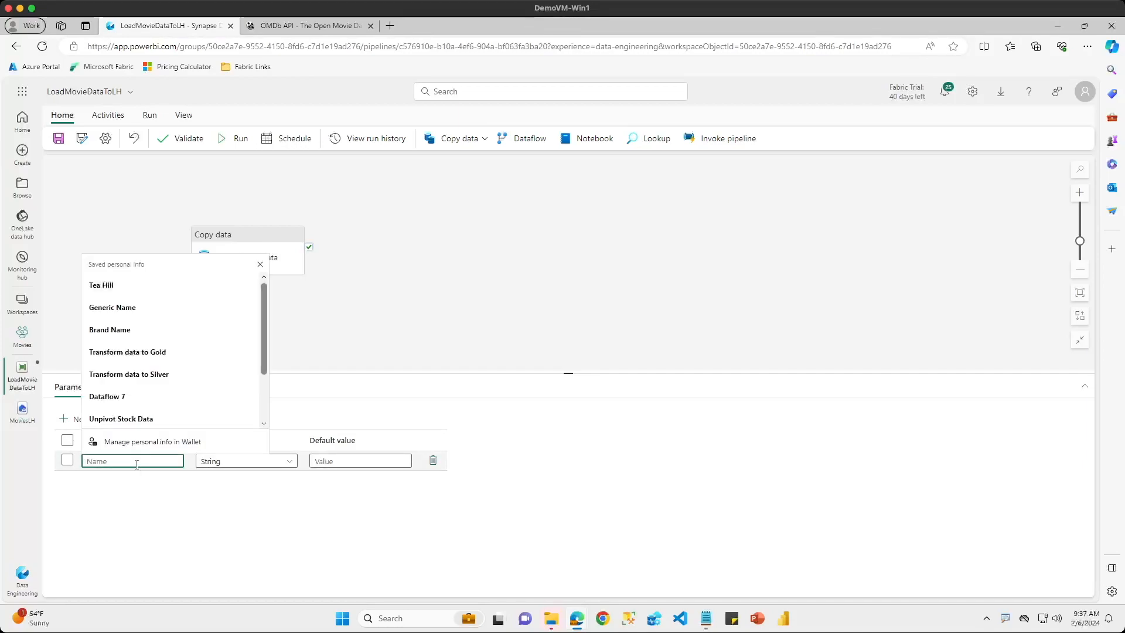
{"action": "type", "text": "Movie"}
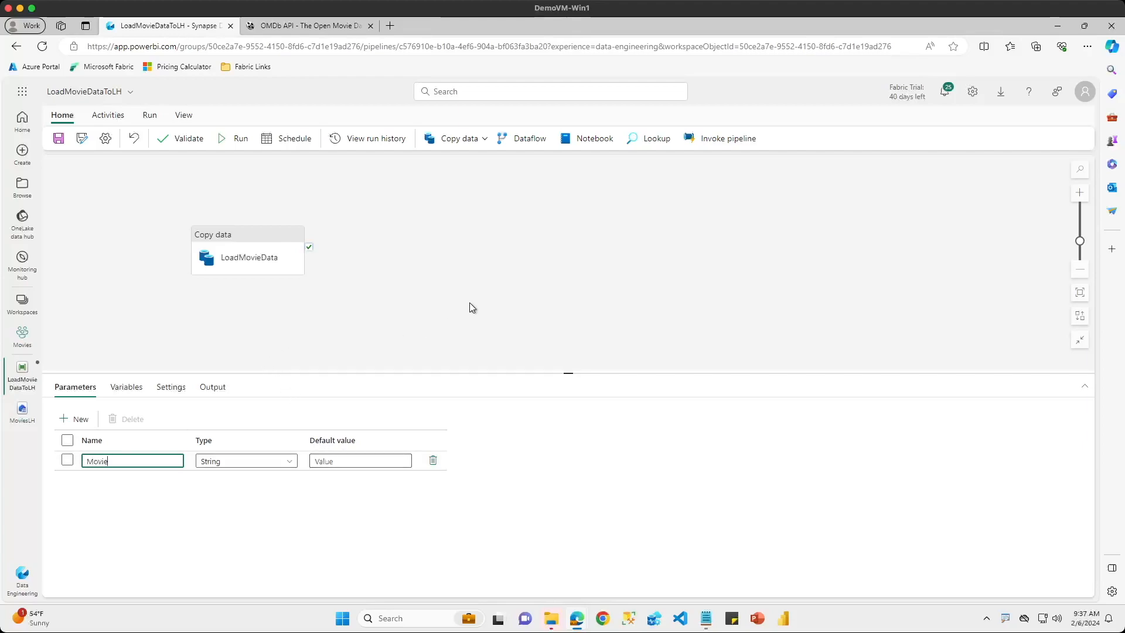
Copy /?apikey=[yourkey]& from the OMDb data request address into a dynamic content expression for the LoadMovieData source's relative URL
{"action": "left_click", "coordinate": [258, 255]}
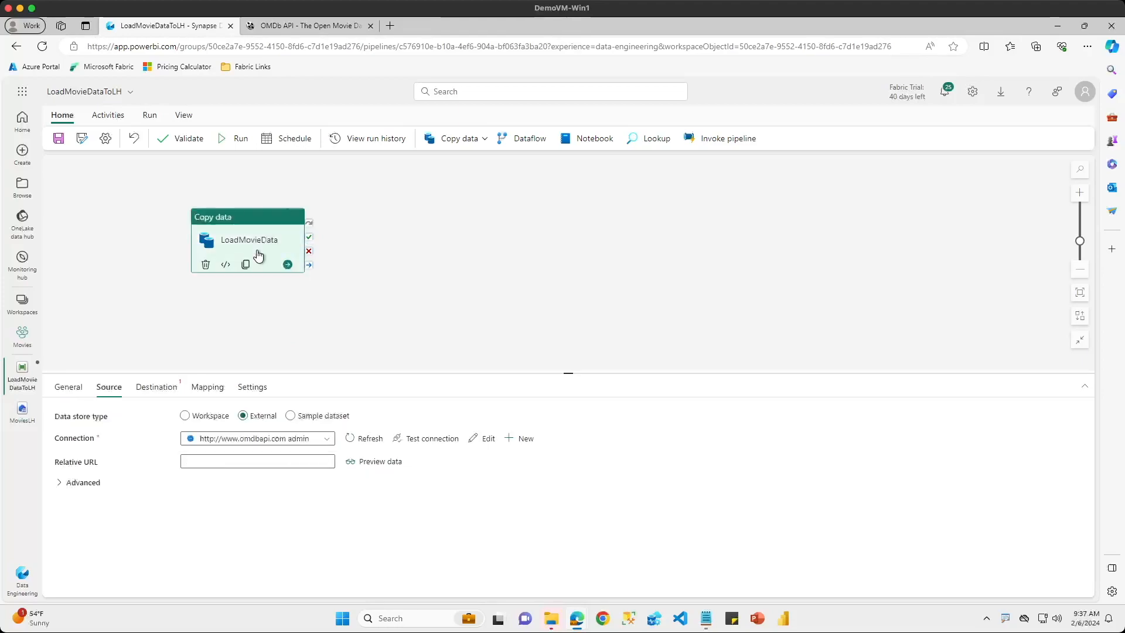
{"action": "left_click", "coordinate": [232, 461]}
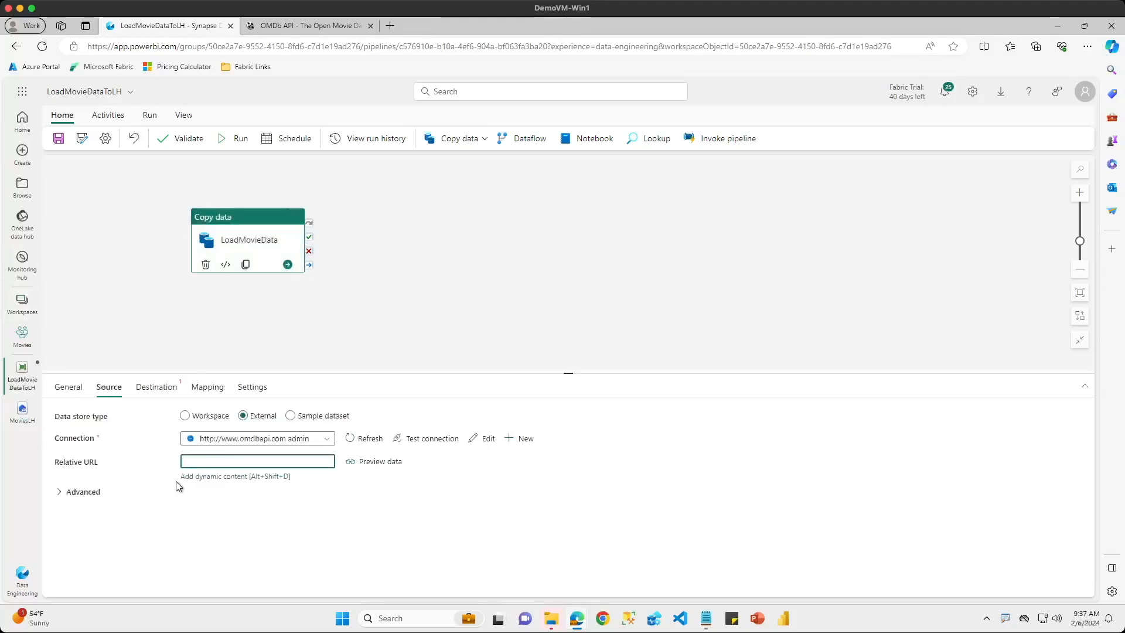
{"action": "left_click", "coordinate": [202, 476]}
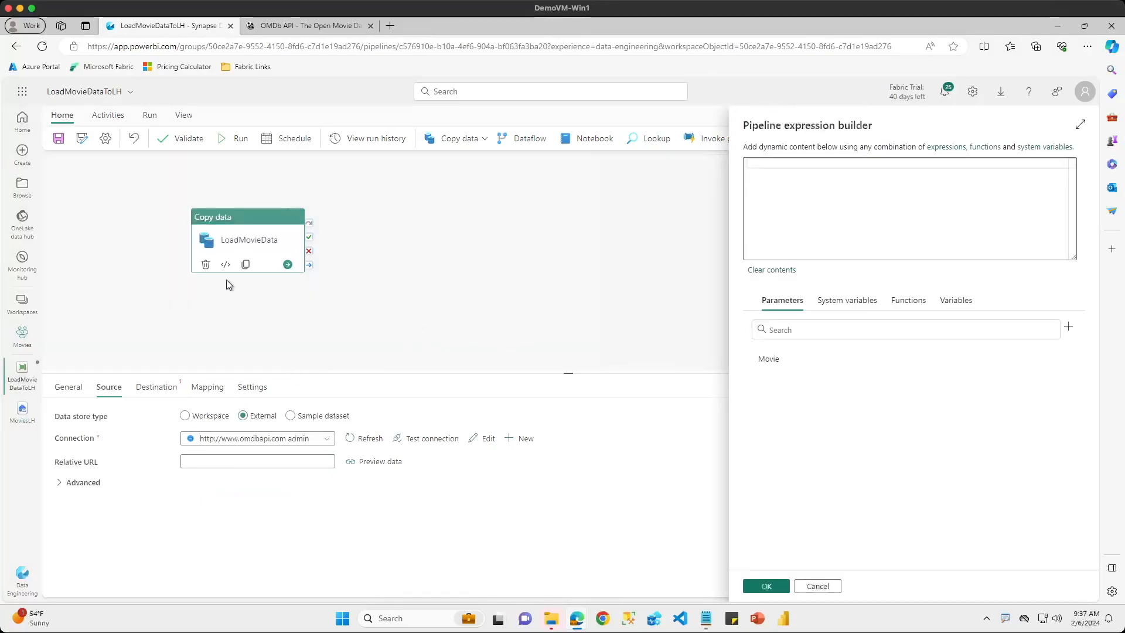
{"action": "left_click", "coordinate": [333, 30]}
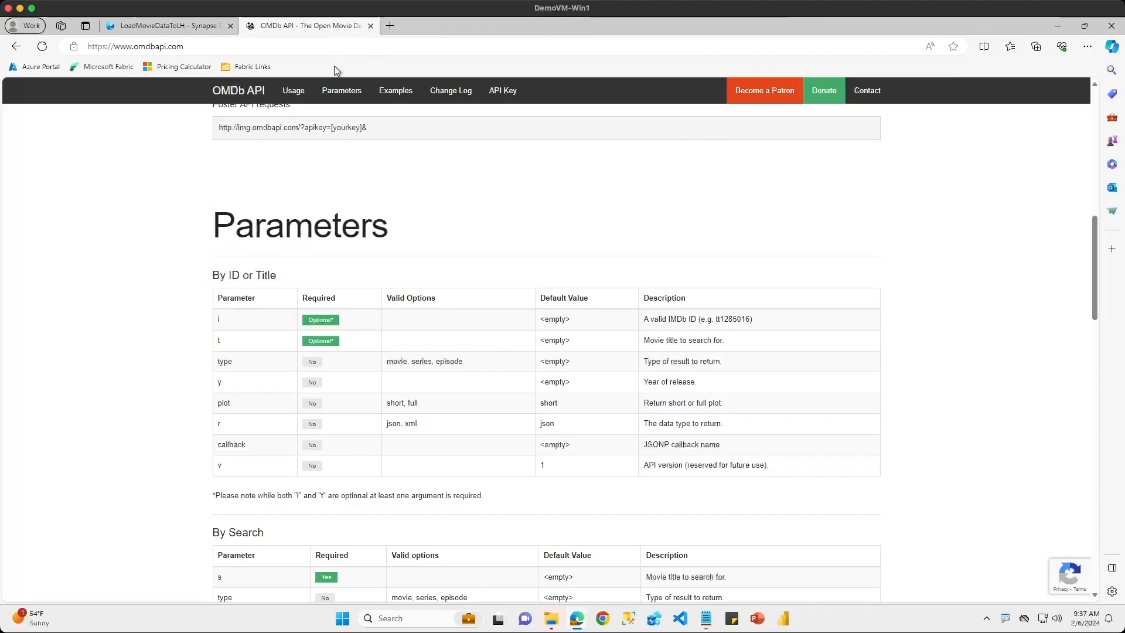
{"action": "scroll", "coordinate": [320, 335], "scroll_direction": "up", "scroll_amount": 3}
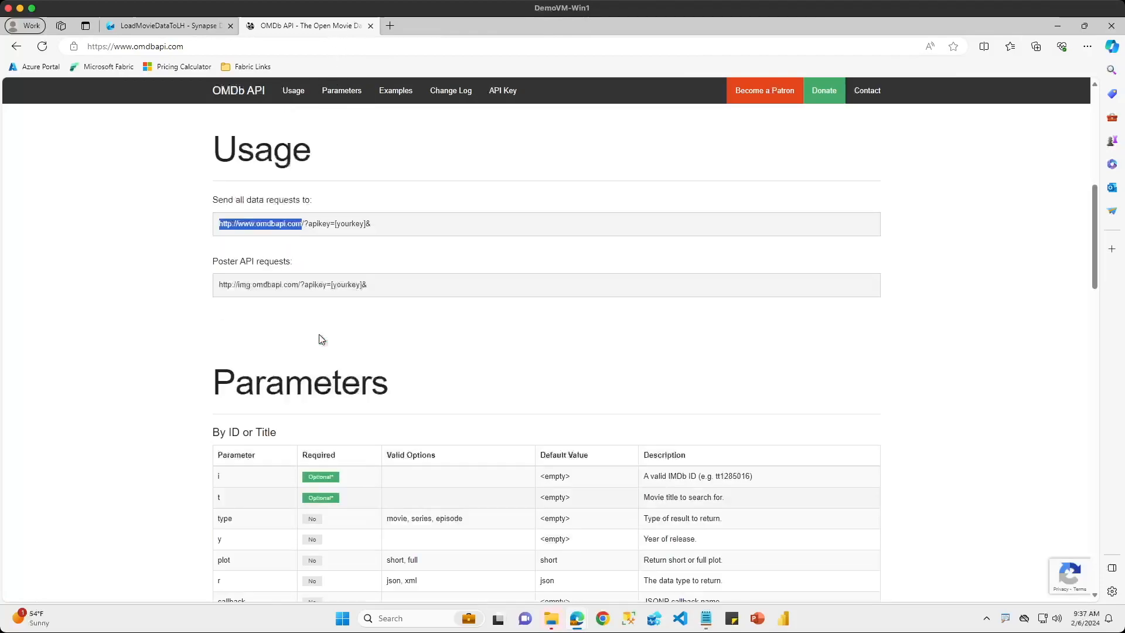
{"action": "scroll", "coordinate": [321, 339], "scroll_direction": "up", "scroll_amount": 2}
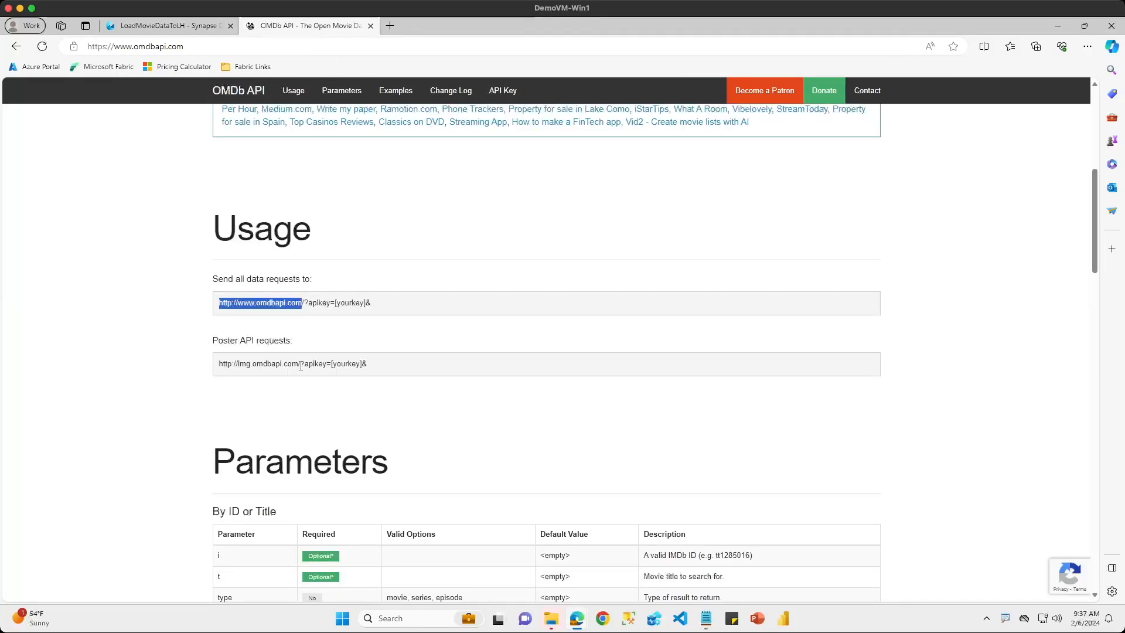
{"action": "left_click", "coordinate": [308, 305]}
{"action": "left_click_drag", "start_coordinate": [303, 303], "coordinate": [374, 301]}
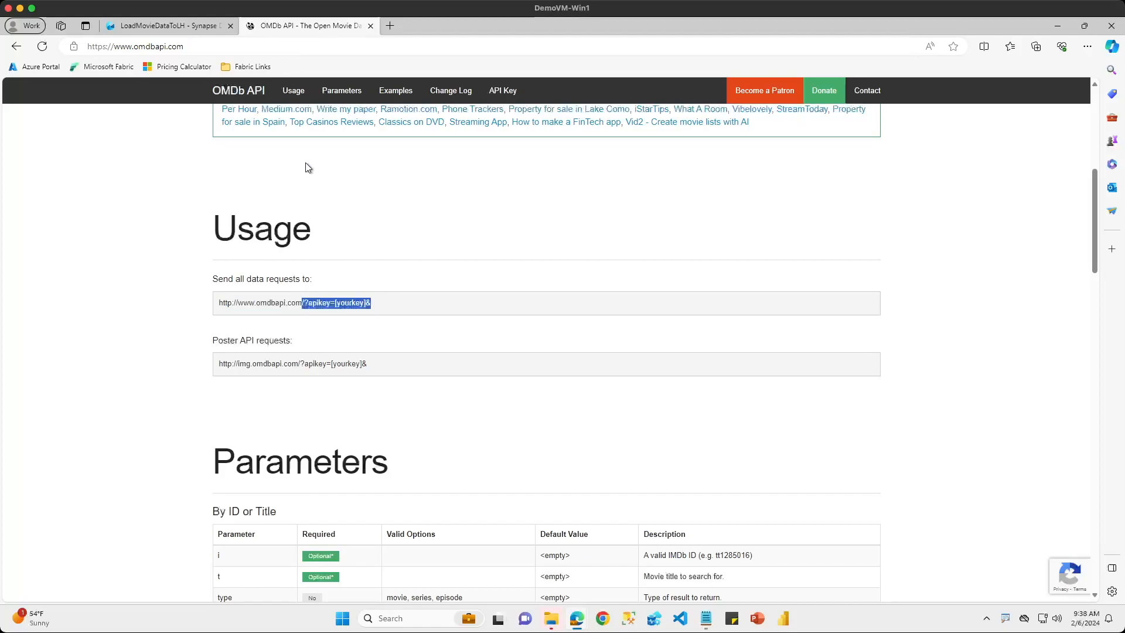
{"action": "left_click", "coordinate": [188, 31]}
{"action": "left_click", "coordinate": [769, 176]}
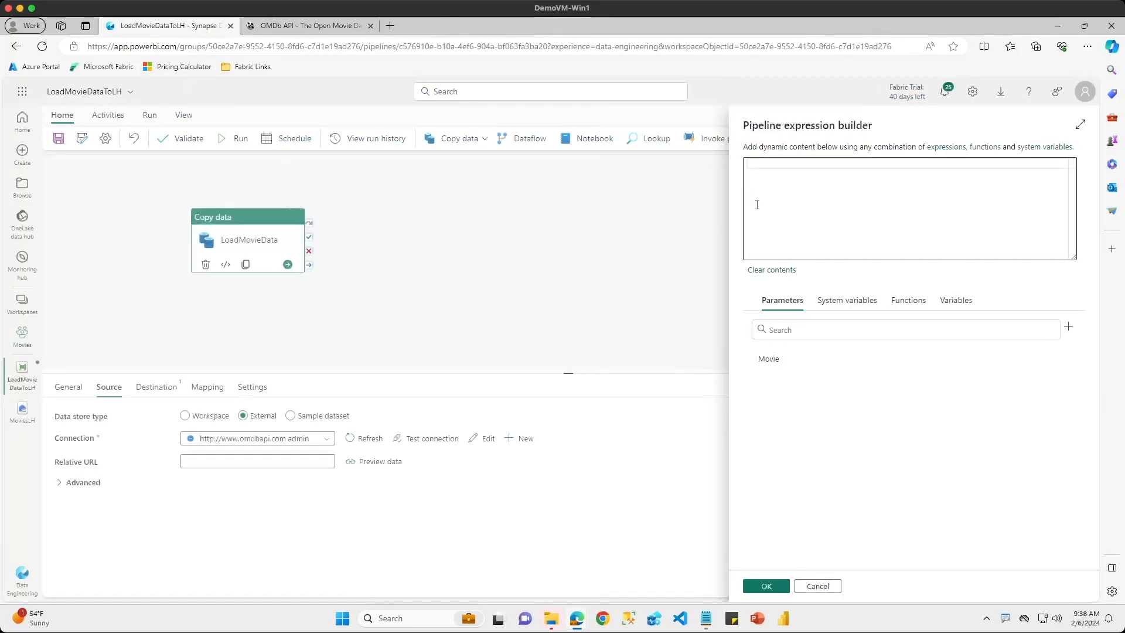
{"action": "key", "text": "ctrl+v"}
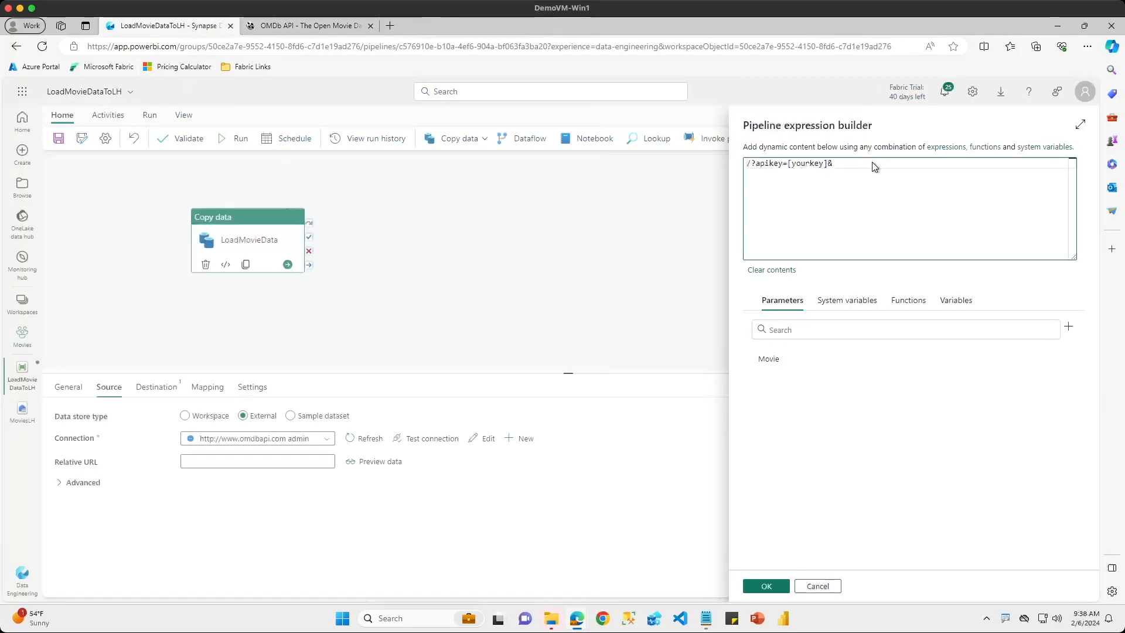
Check the movie title parameter in the OMDb documentation, append t= to the pasted query string and insert blank lines above it
{"action": "left_click", "coordinate": [284, 29]}
{"action": "scroll", "coordinate": [299, 360], "scroll_direction": "down", "scroll_amount": 3}
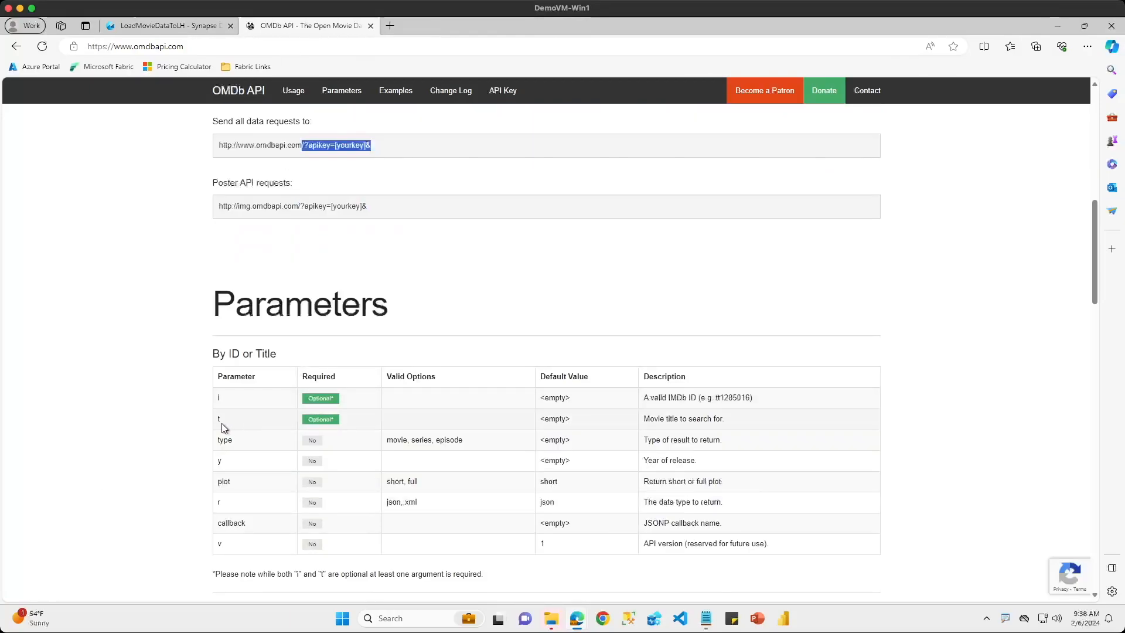
{"action": "left_click", "coordinate": [188, 27]}
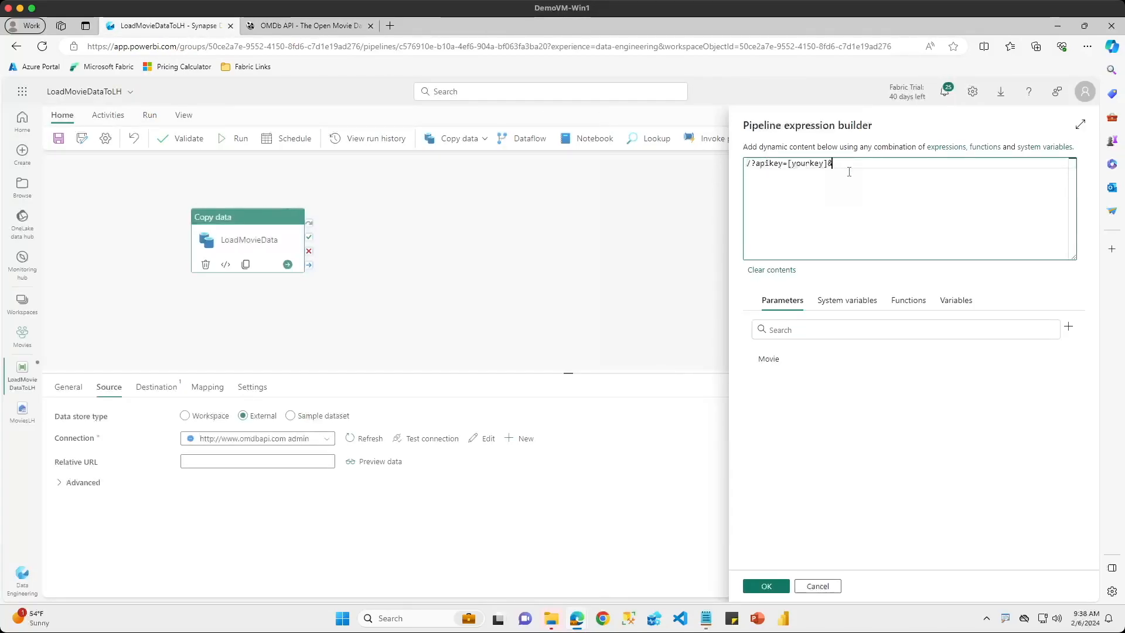
{"action": "type", "text": "t="}
{"action": "key", "text": "Home"}
{"action": "key", "text": "Return"}
{"action": "key", "text": "Return"}
{"action": "key", "text": "Return"}
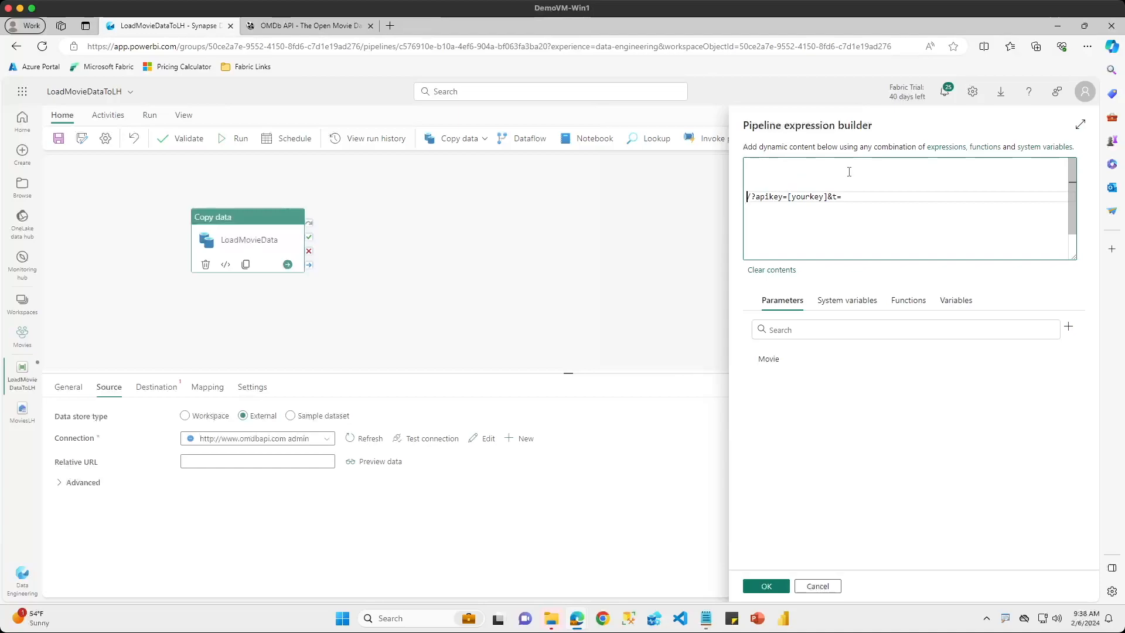
{"action": "key", "text": "Up"}
{"action": "key", "text": "Up"}
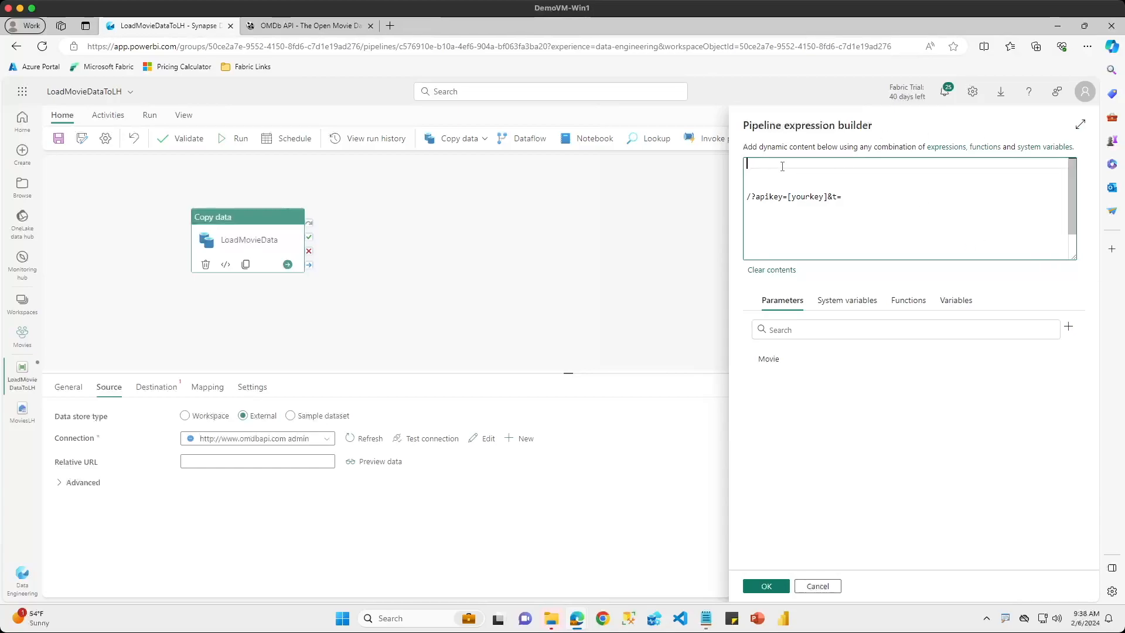
{"action": "type", "text": "@concat"}
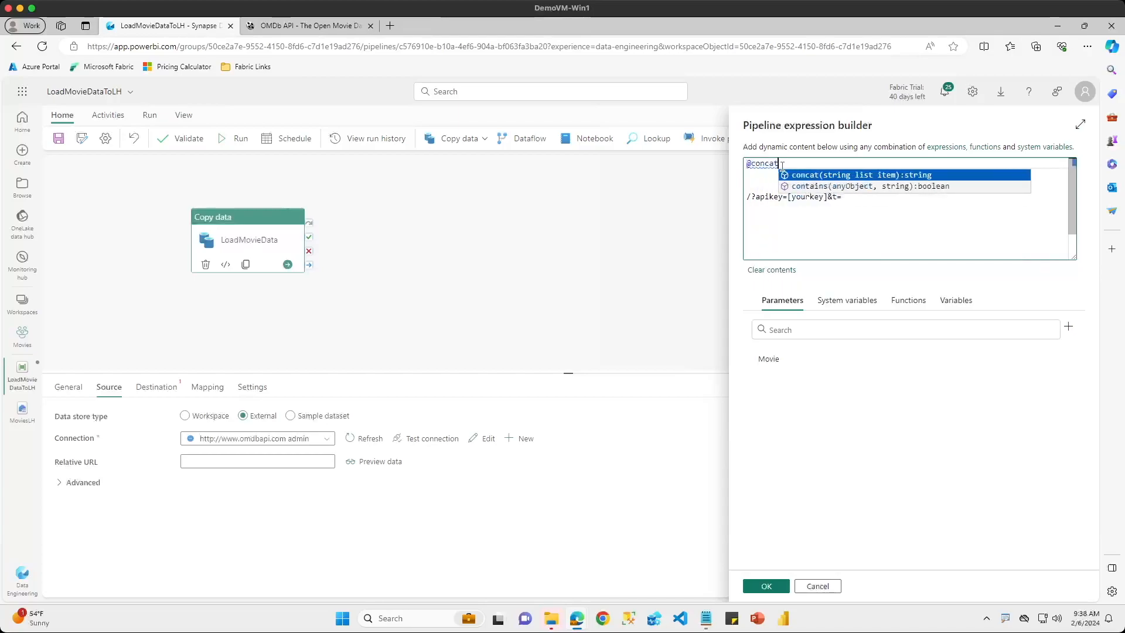
{"action": "type", "text": "("}
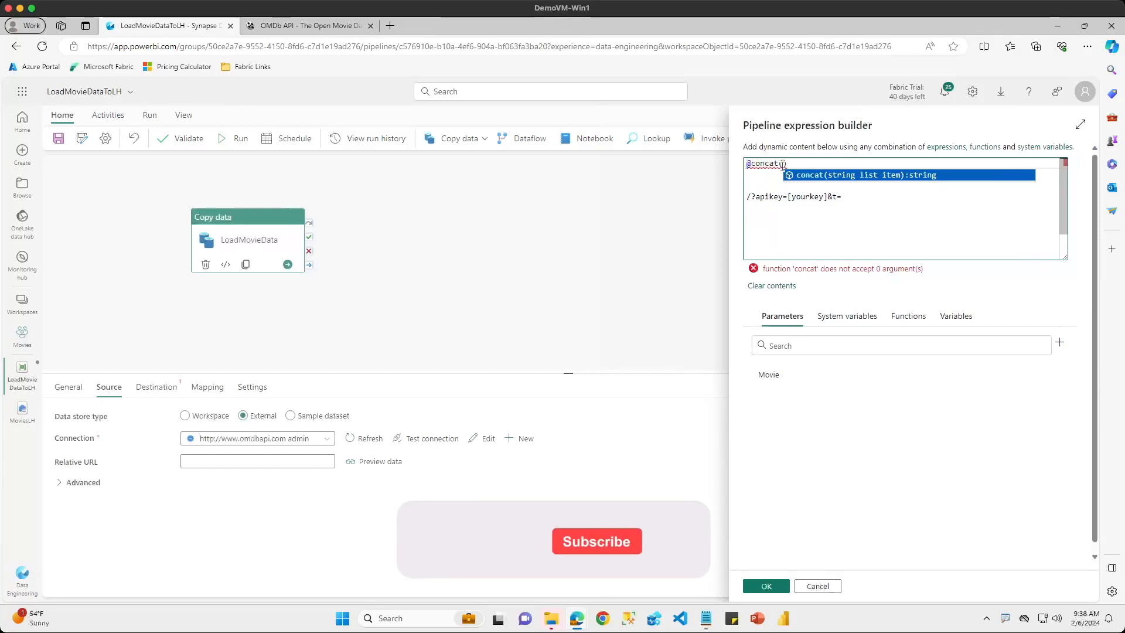
{"action": "type", "text": "'"}
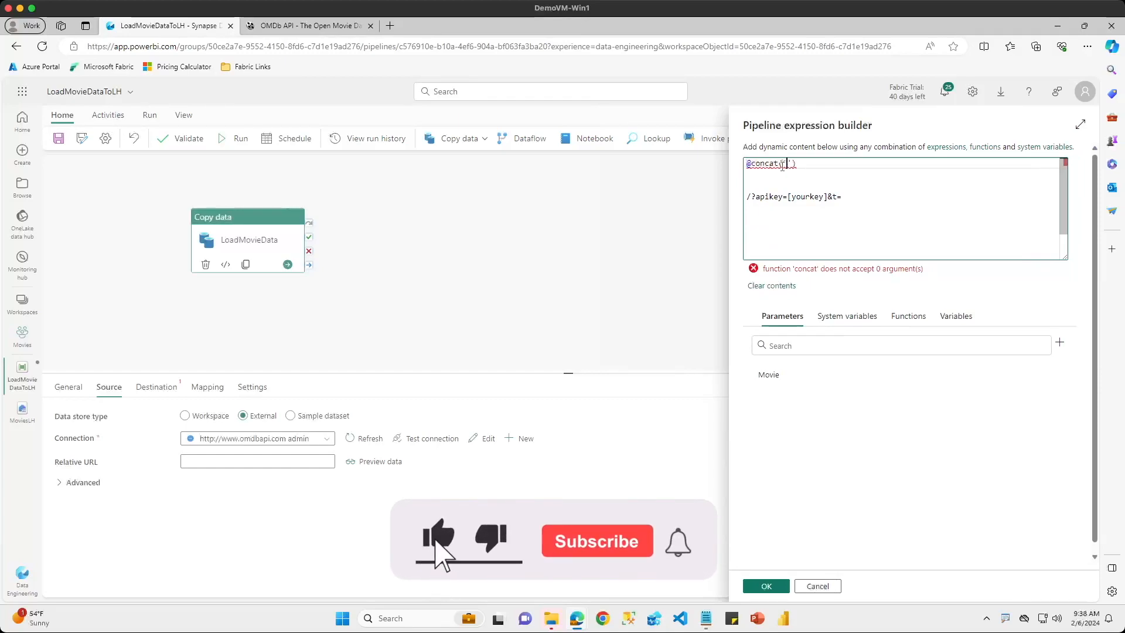
{"action": "type", "text": "/"}
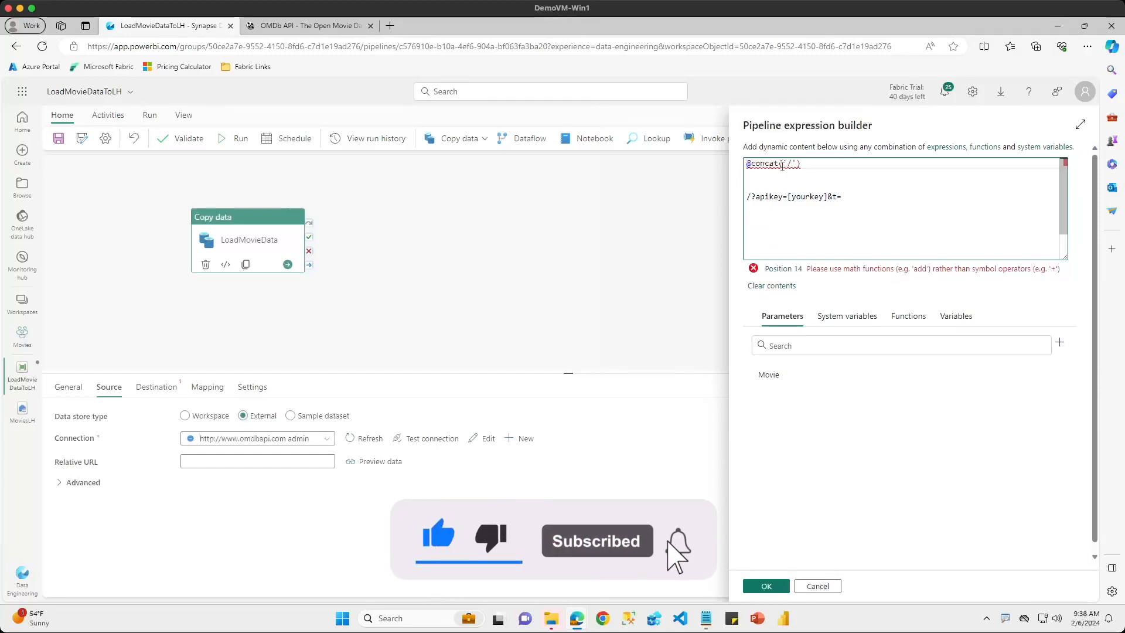
{"action": "type", "text": "?api"}
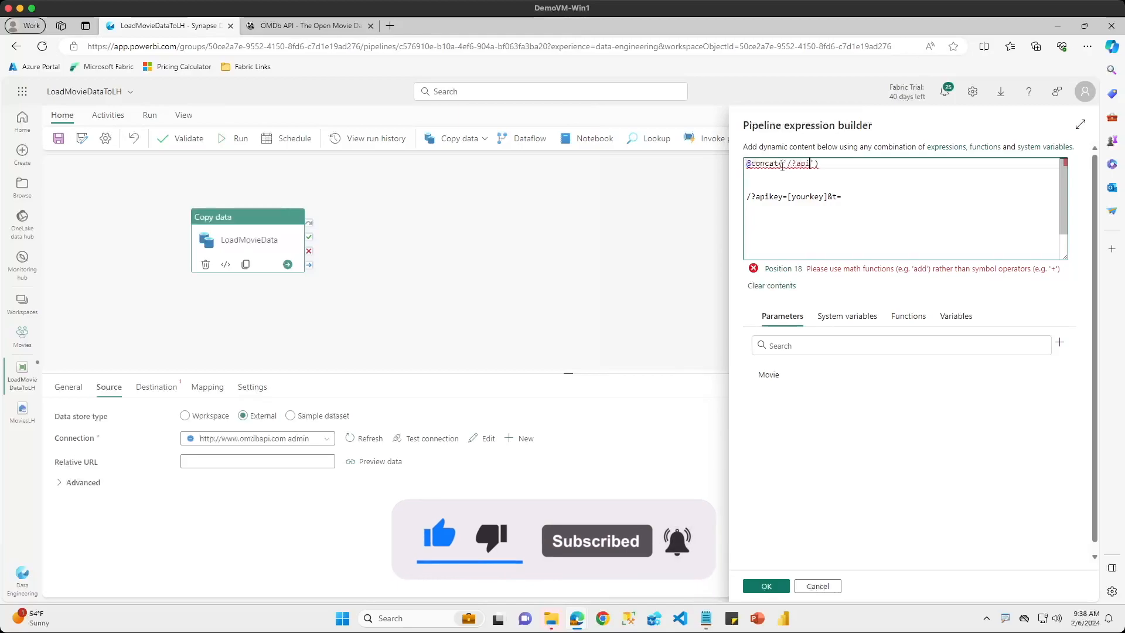
{"action": "type", "text": "key"}
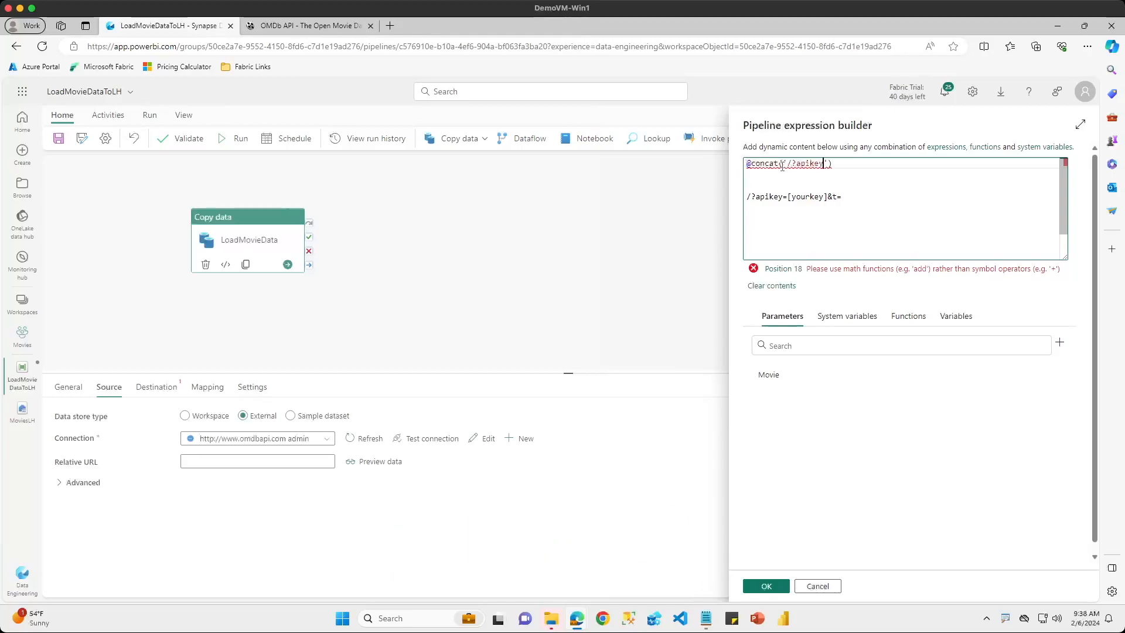
{"action": "type", "text": "="}
{"action": "type", "text": "'"}
{"action": "type", "text": "t"}
{"action": "type", "text": "="}
Add the Movie parameter as the second concat argument so it reads pipeline().parameters.Movie, without stray characters
{"action": "type", "text": "pe"}
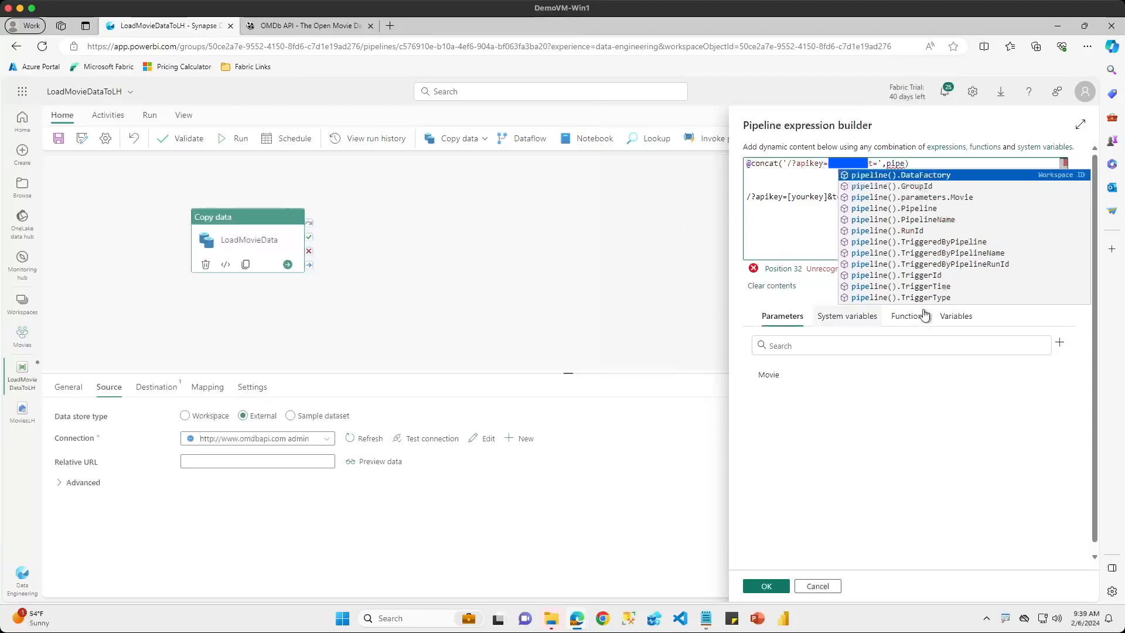
{"action": "left_click", "coordinate": [797, 319]}
{"action": "left_click", "coordinate": [770, 378]}
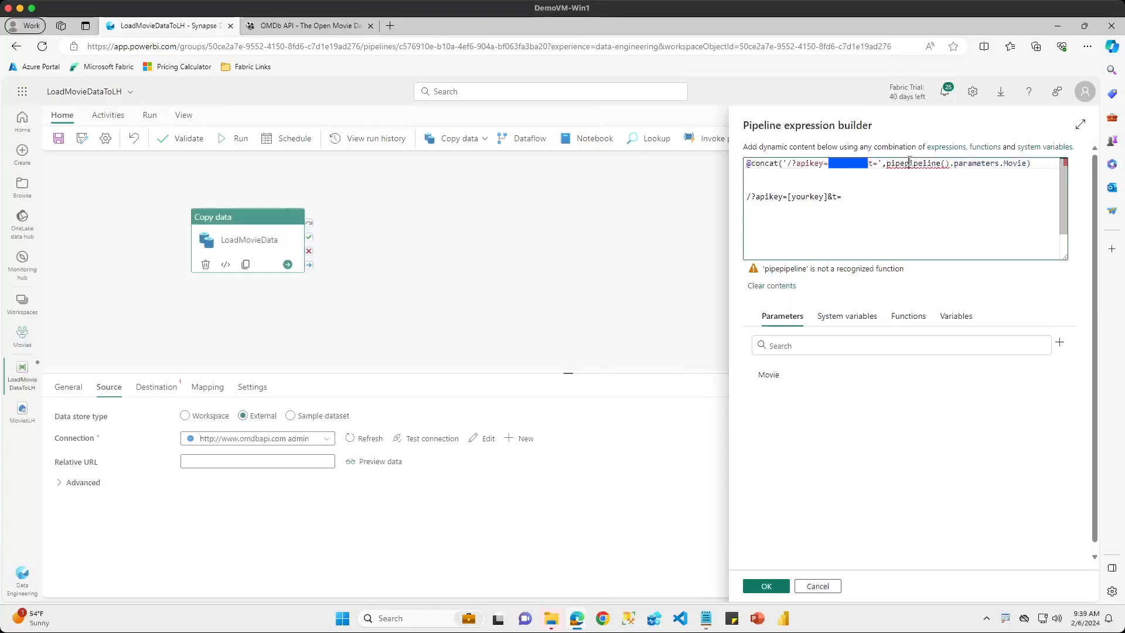
{"action": "key", "text": "BackSpace"}
{"action": "key", "text": "BackSpace"}
{"action": "key", "text": "BackSpace"}
{"action": "key", "text": "BackSpace"}
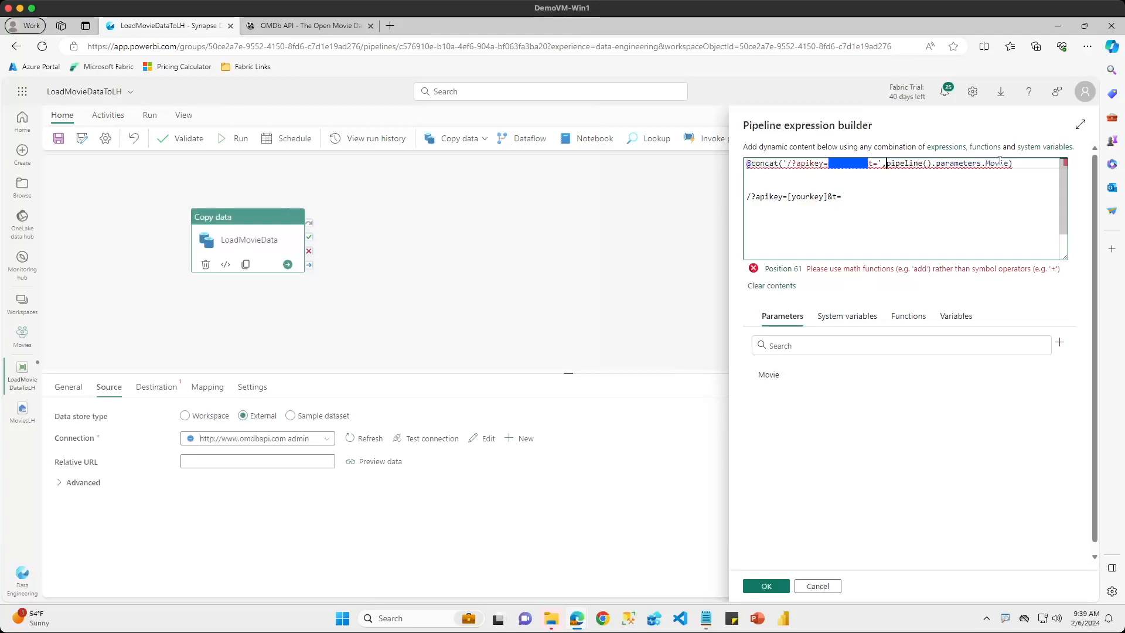
Delete the leftover /?apikey=[yourkey]&t= reference text below the concat expression and apply the expression to the relative URL
{"action": "key", "text": "Return"}
{"action": "key", "text": "Return"}
{"action": "key", "text": "ctrl+v"}
{"action": "left_click_drag", "start_coordinate": [842, 197], "coordinate": [748, 198]}
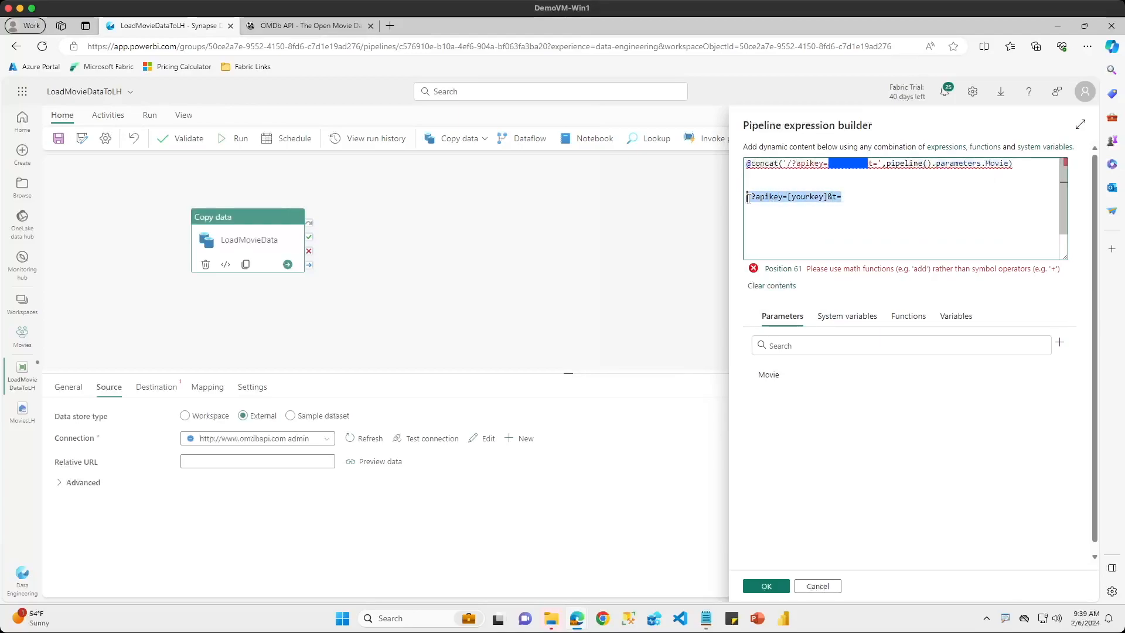
{"action": "key", "text": "BackSpace"}
{"action": "key", "text": "BackSpace"}
{"action": "key", "text": "BackSpace"}
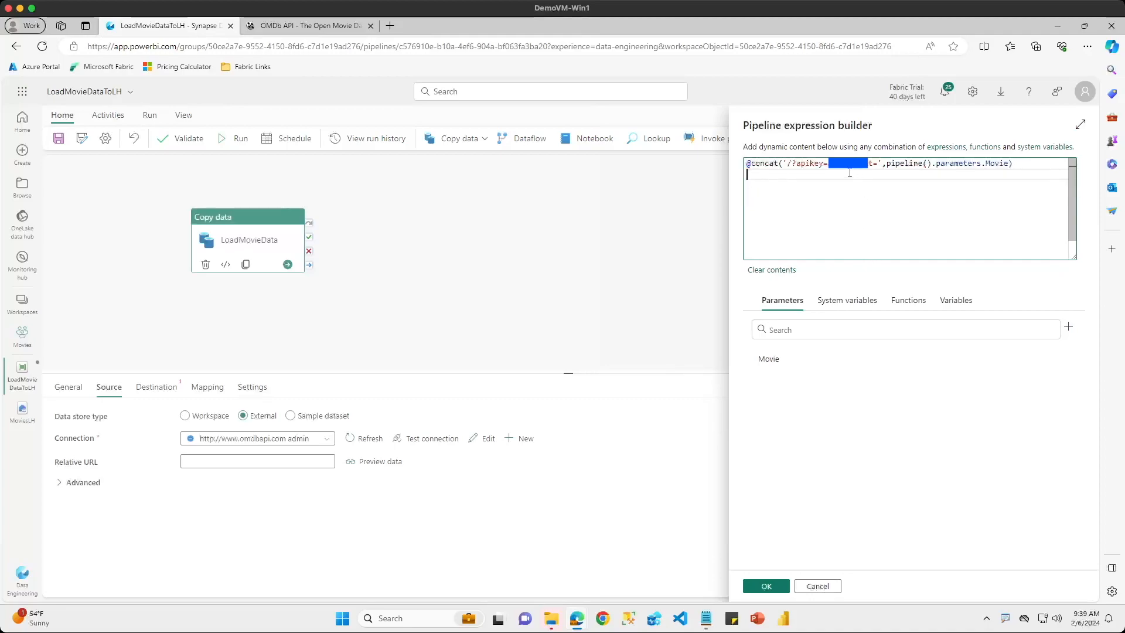
{"action": "left_click", "coordinate": [765, 586]}
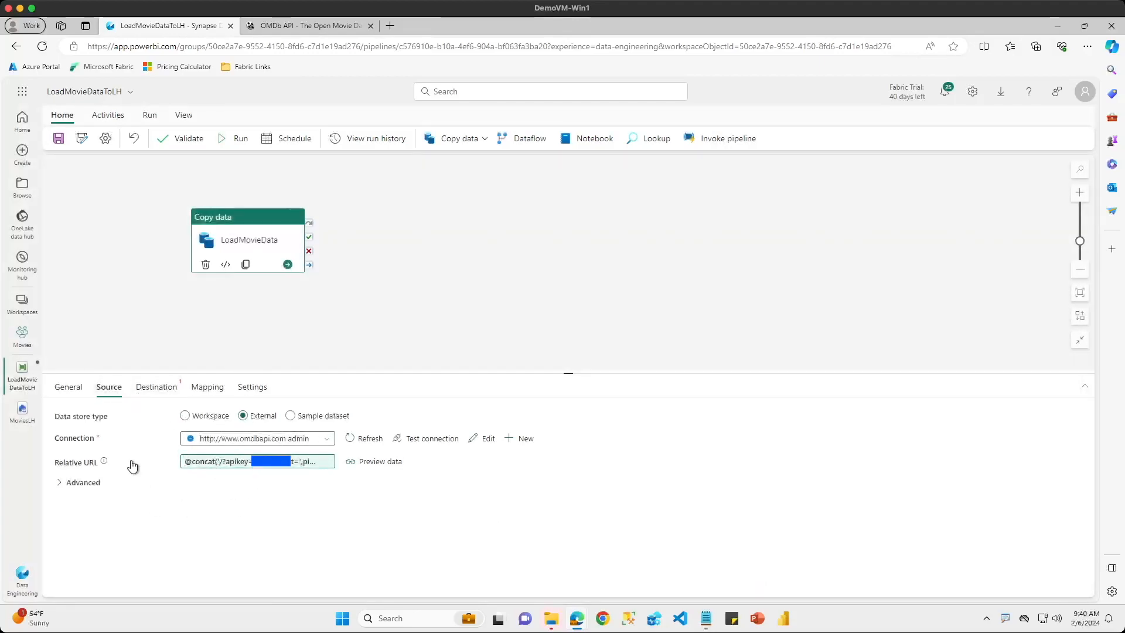
Set the copy destination to the workspace lakehouse MoviesLH, writing to a table named MoviesTable under the Tables root folder
{"action": "left_click", "coordinate": [157, 387]}
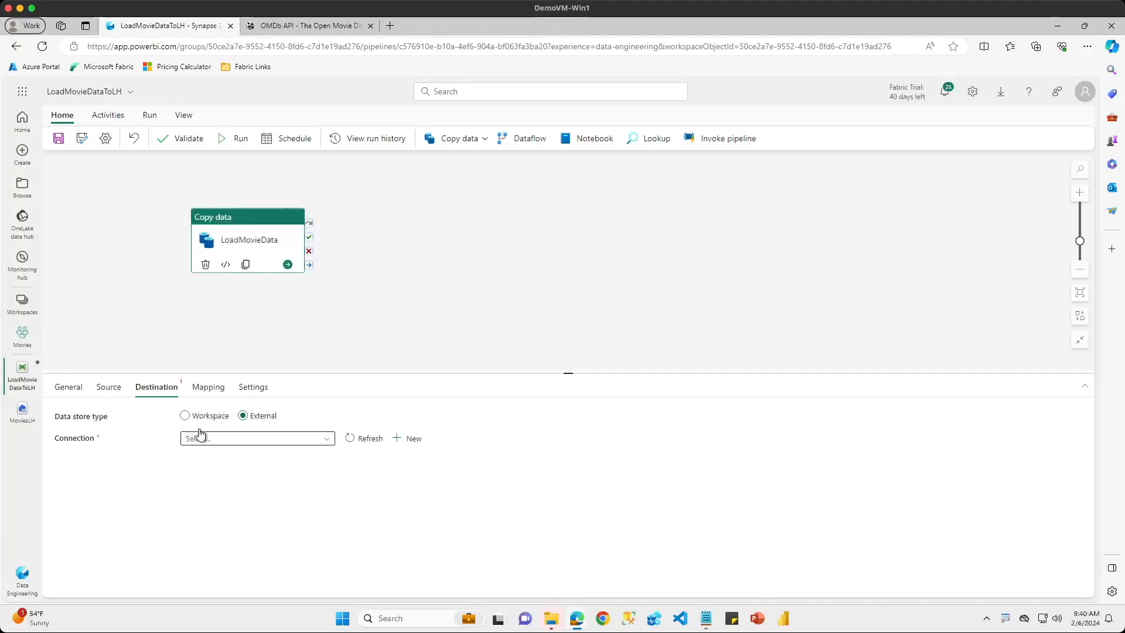
{"action": "left_click", "coordinate": [185, 415]}
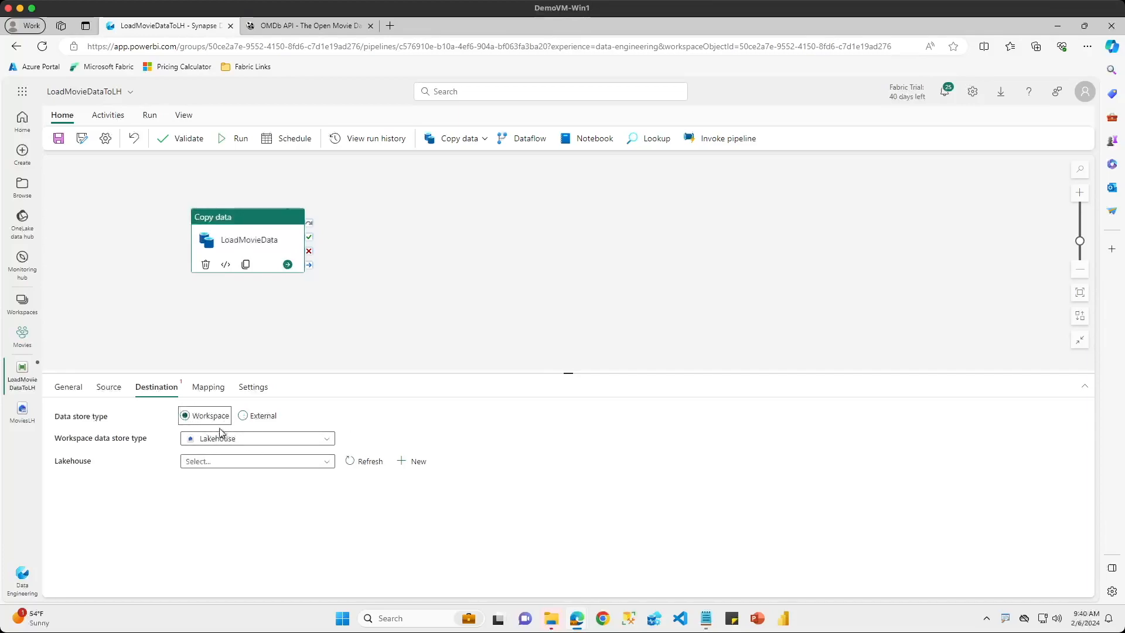
{"action": "left_click", "coordinate": [294, 462]}
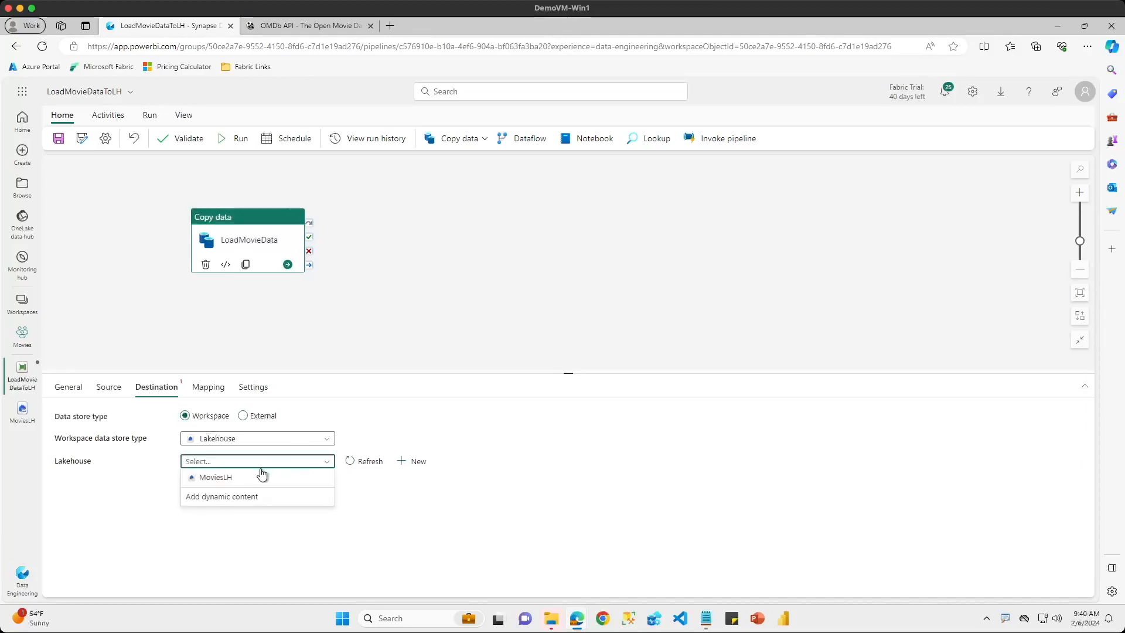
{"action": "left_click", "coordinate": [228, 478]}
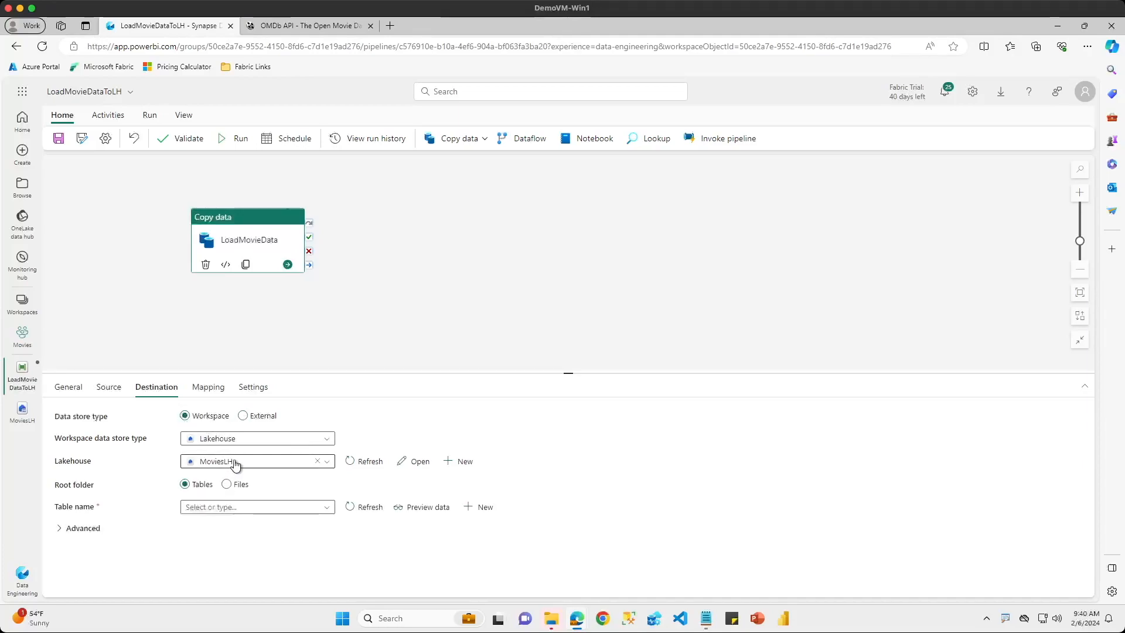
{"action": "left_click", "coordinate": [237, 507]}
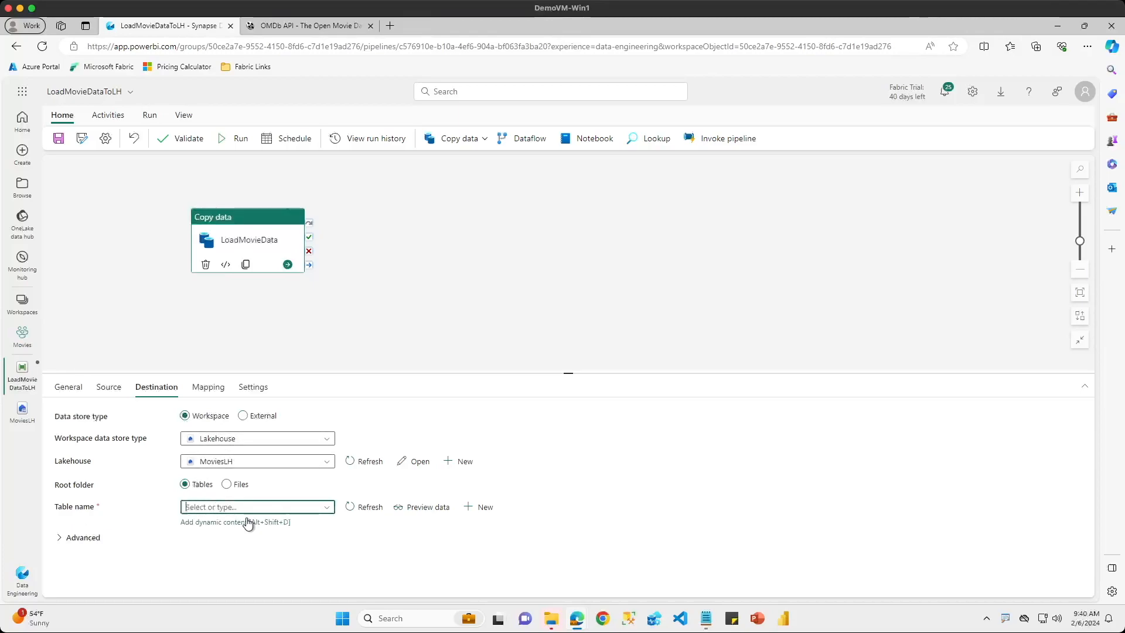
{"action": "type", "text": "Mo"}
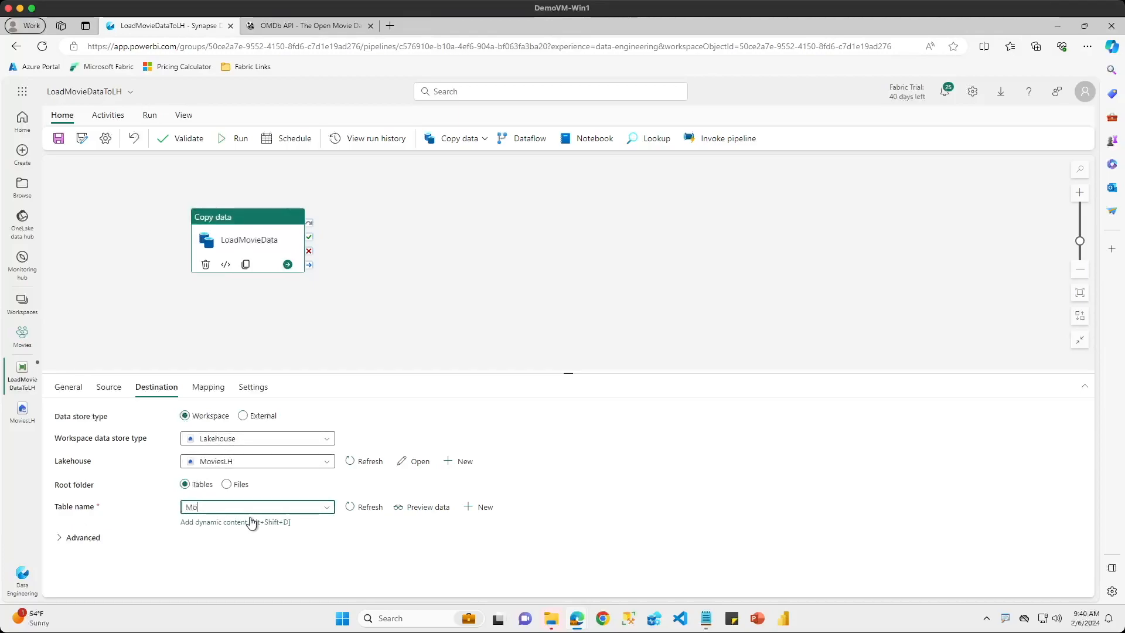
{"action": "type", "text": "viesTable"}
{"action": "left_click", "coordinate": [170, 389]}
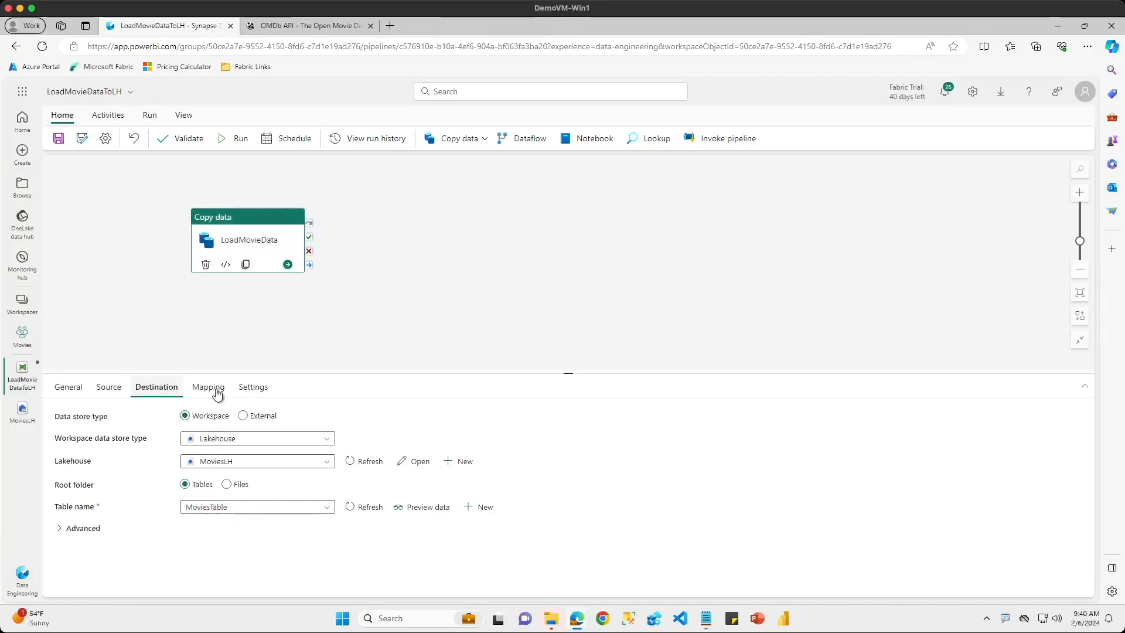
Preview the source data with the Movie parameter set to Titanic, review the returned JSON and close the preview
{"action": "left_click", "coordinate": [109, 387]}
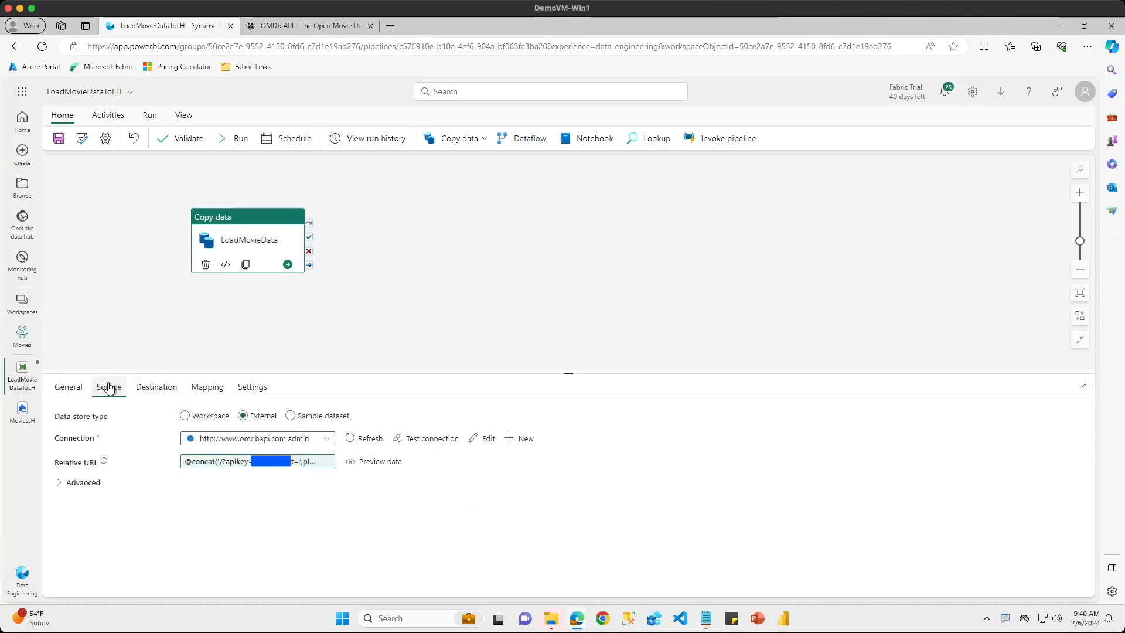
{"action": "left_click", "coordinate": [368, 461]}
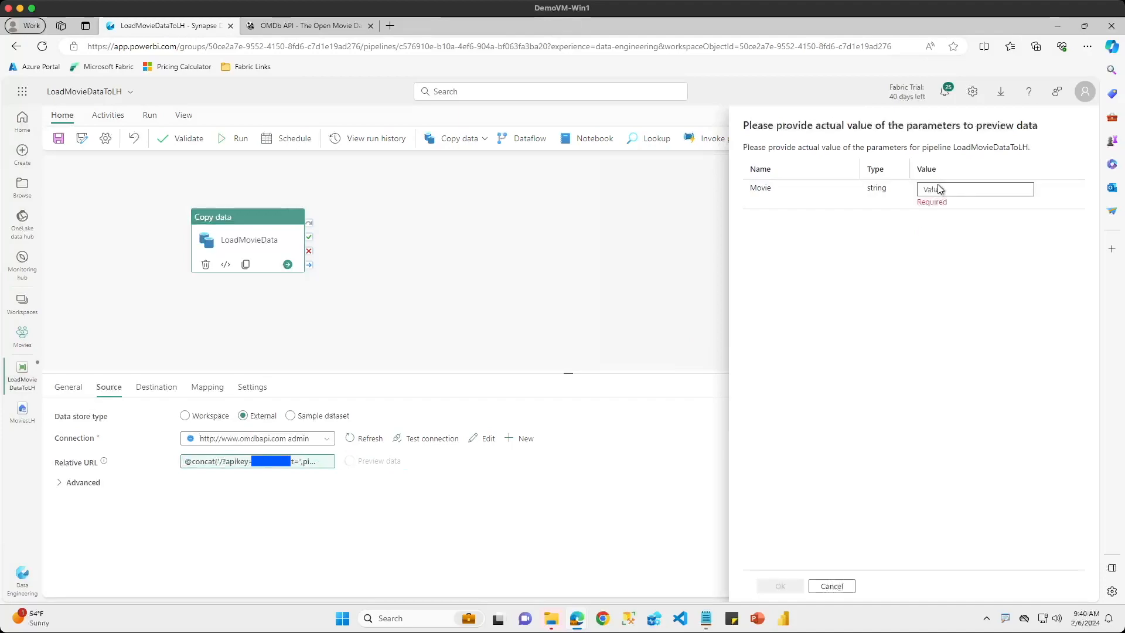
{"action": "left_click", "coordinate": [938, 190]}
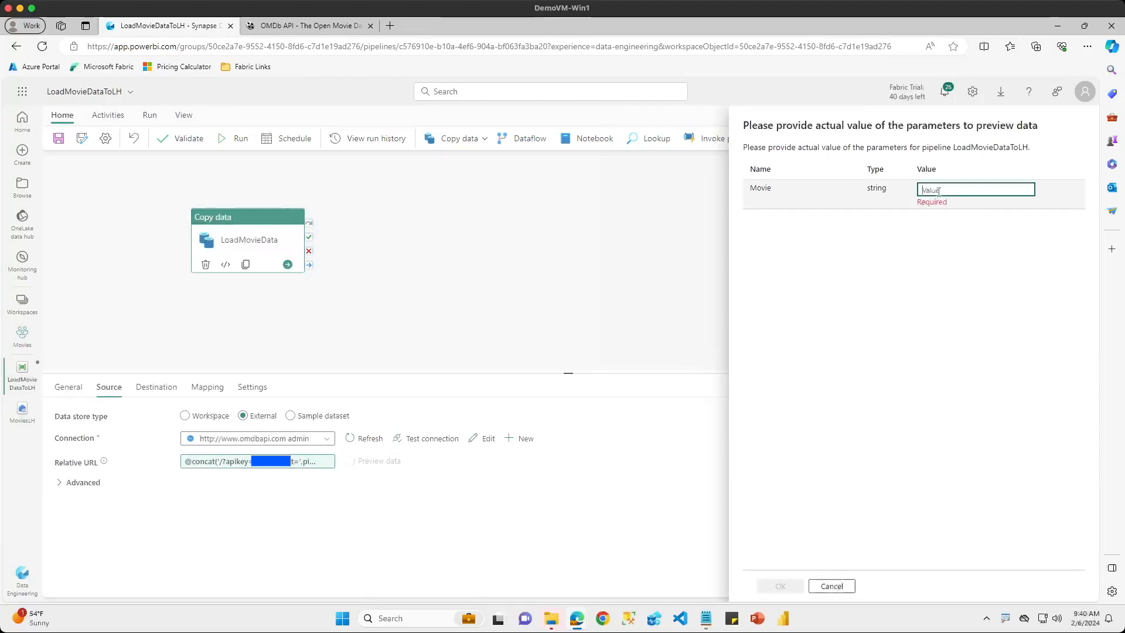
{"action": "type", "text": "Titanic"}
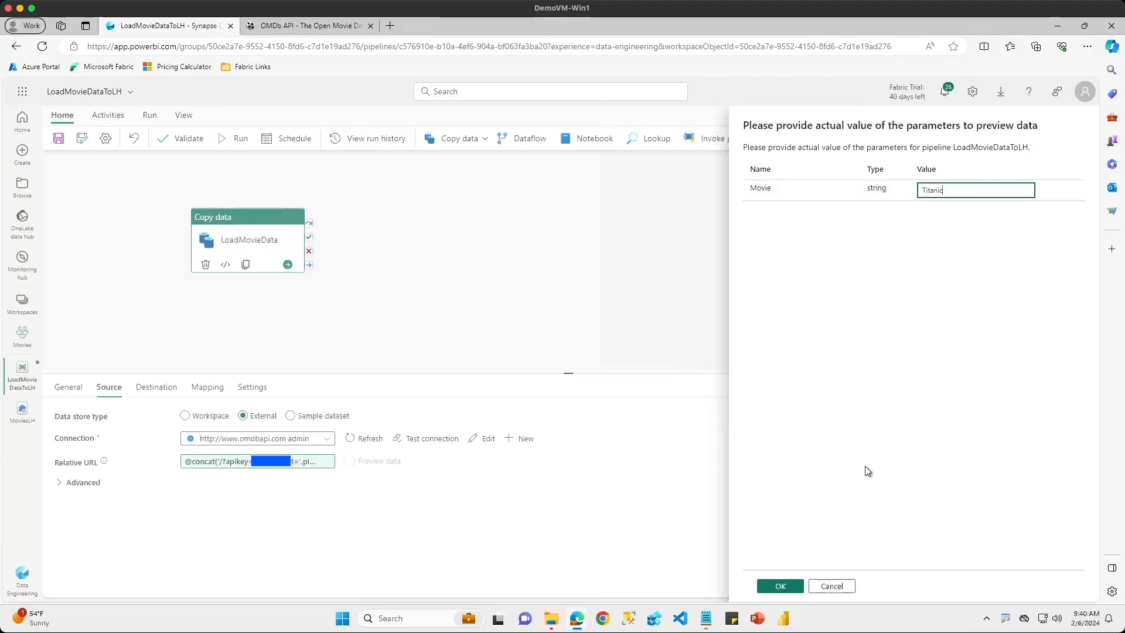
{"action": "left_click", "coordinate": [791, 587]}
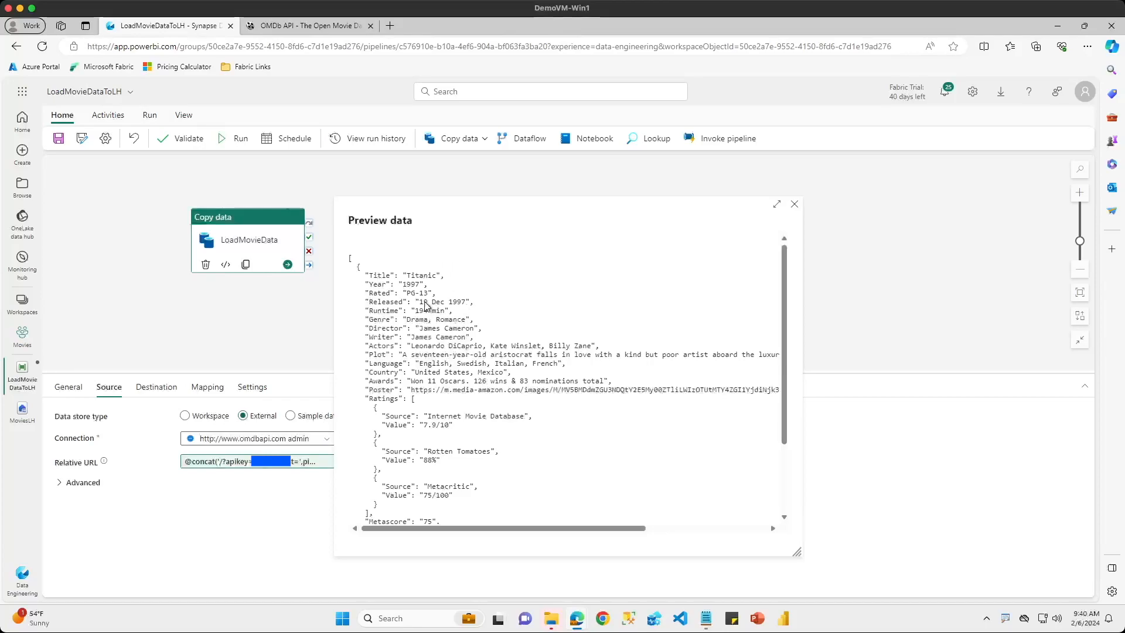
{"action": "scroll", "coordinate": [426, 306], "scroll_direction": "down", "scroll_amount": 1}
{"action": "scroll", "coordinate": [426, 306], "scroll_direction": "up", "scroll_amount": 1}
{"action": "scroll", "coordinate": [458, 360], "scroll_direction": "down", "scroll_amount": 3}
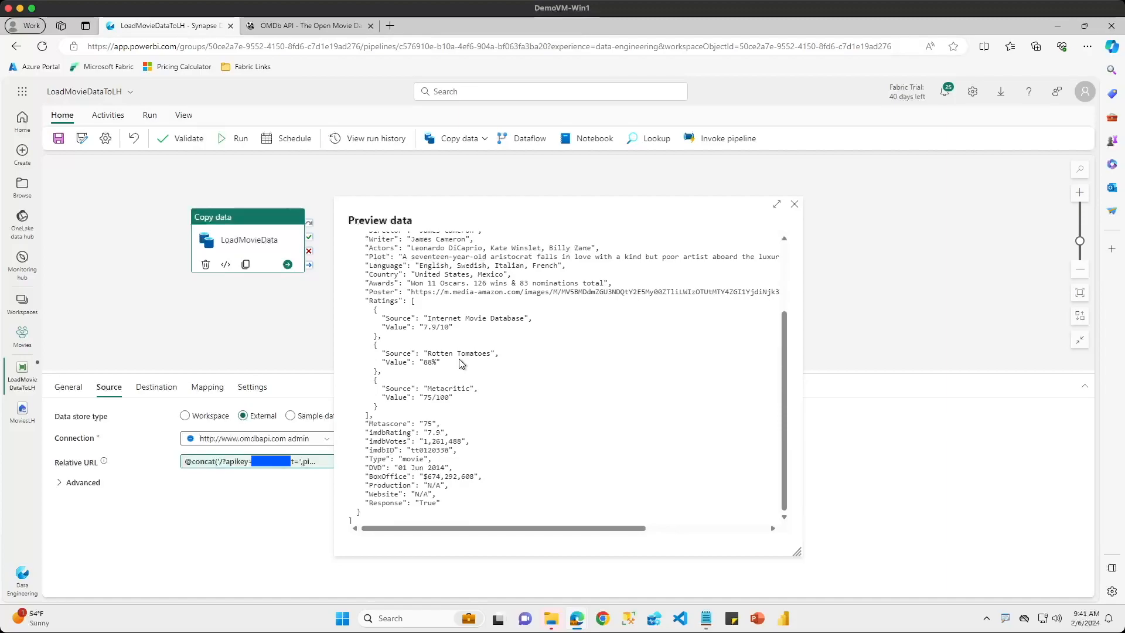
{"action": "scroll", "coordinate": [459, 359], "scroll_direction": "up", "scroll_amount": 3}
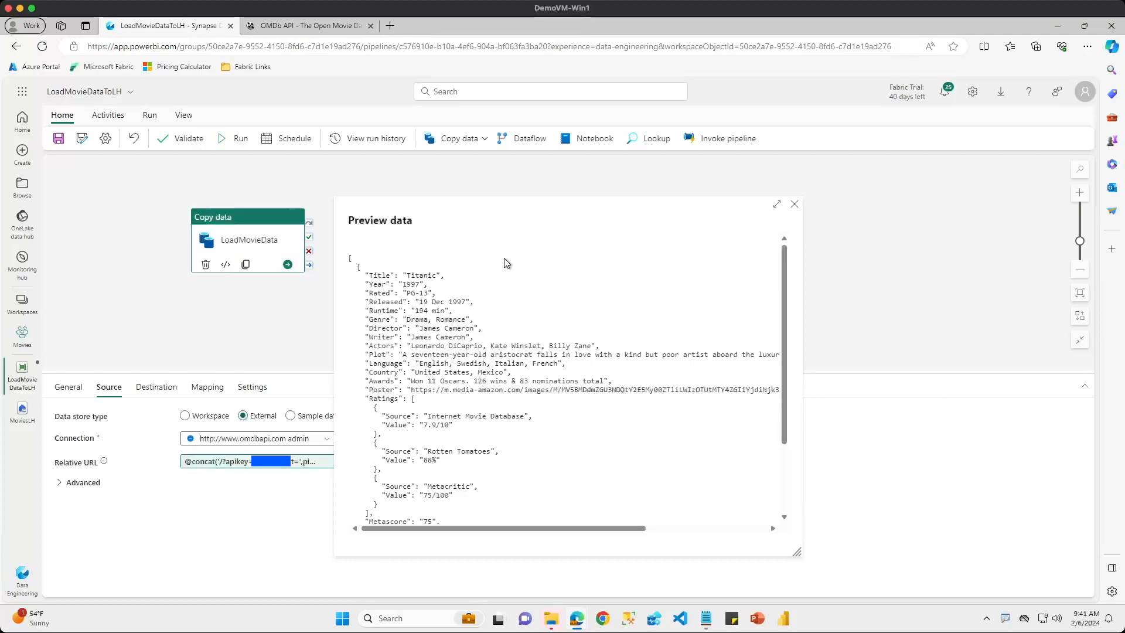
{"action": "left_click", "coordinate": [798, 206]}
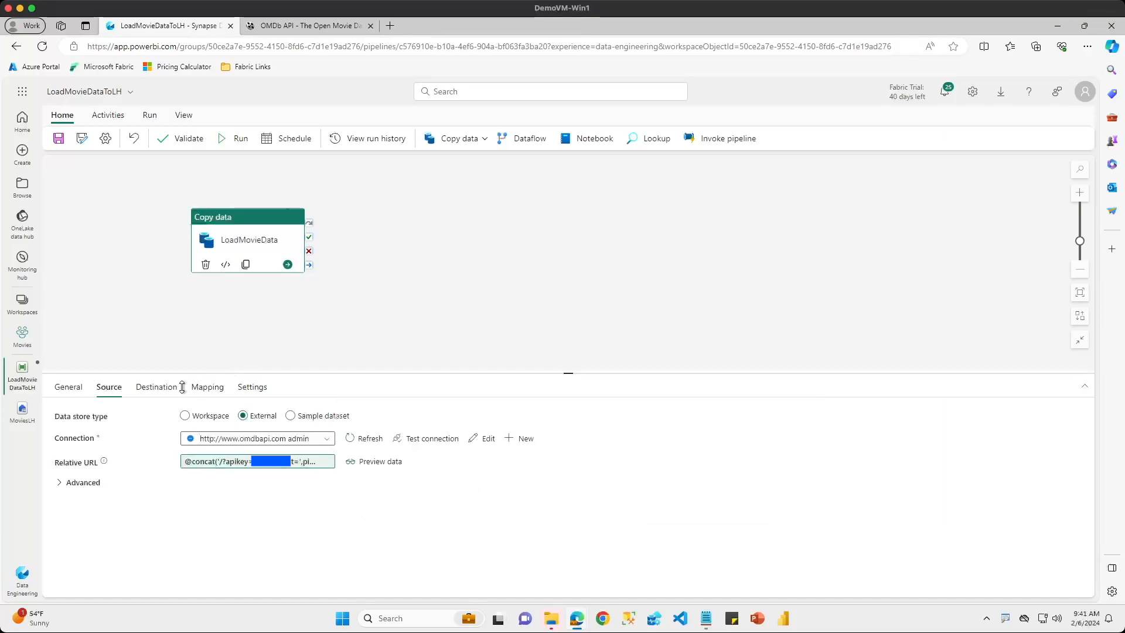
Save and run the pipeline with the Movie parameter set to Titanic, and refresh the run status
{"action": "left_click", "coordinate": [155, 397]}
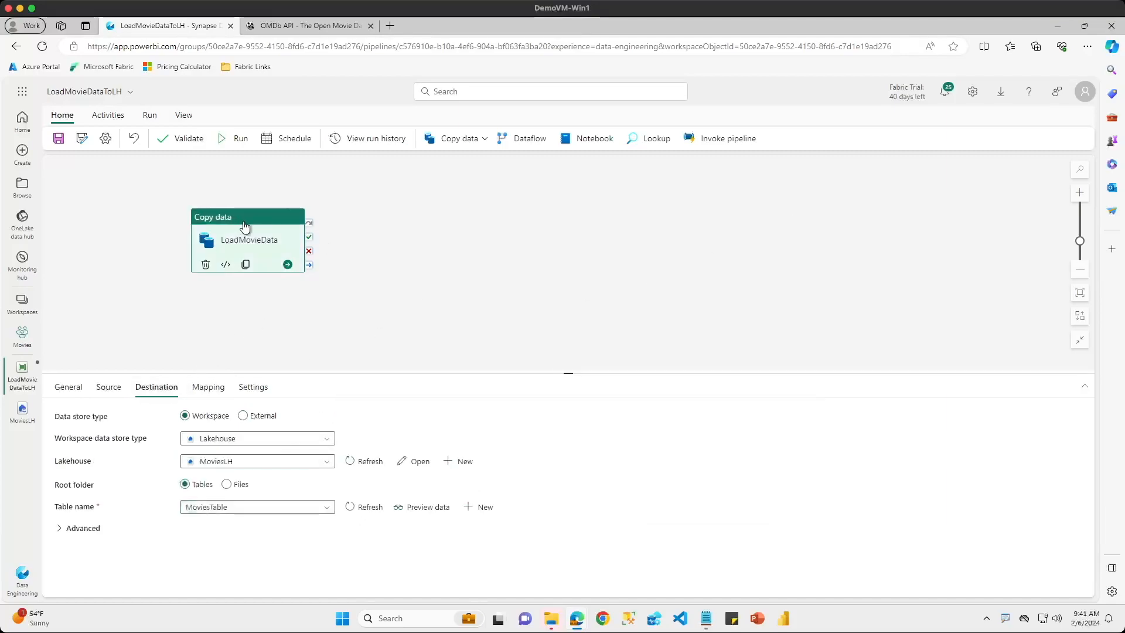
{"action": "left_click", "coordinate": [232, 143]}
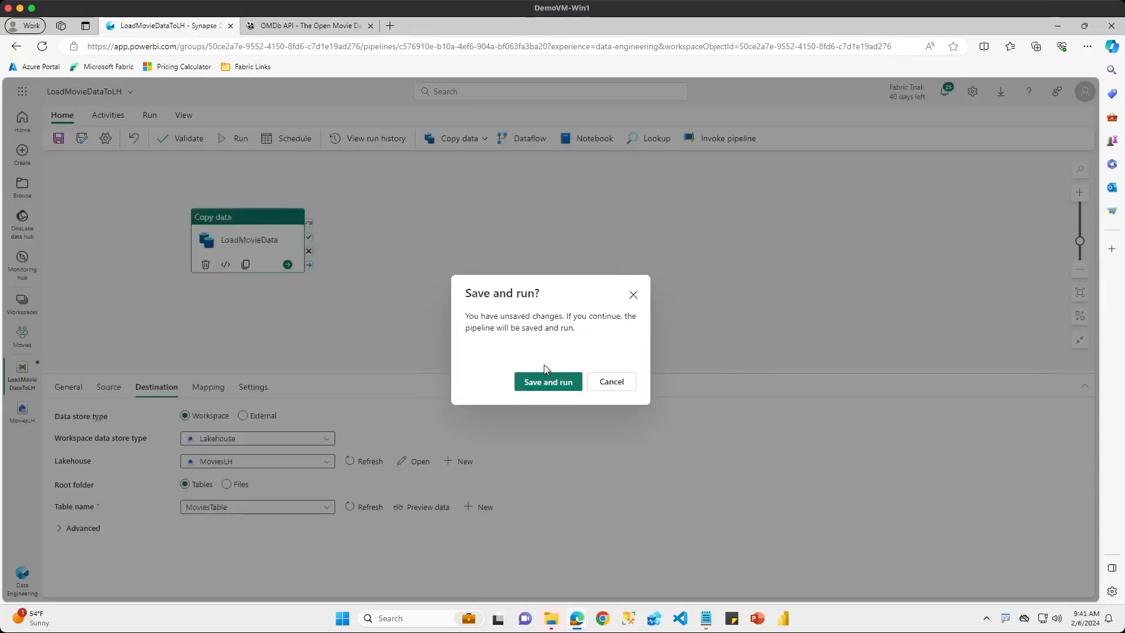
{"action": "left_click", "coordinate": [547, 382]}
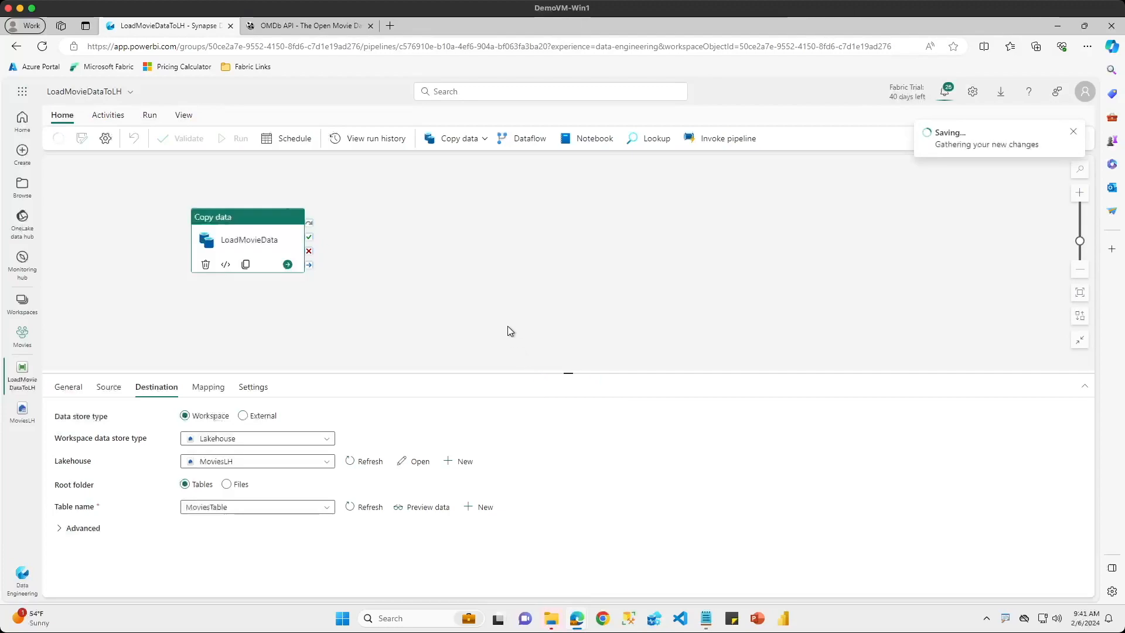
{"action": "left_click", "coordinate": [949, 190]}
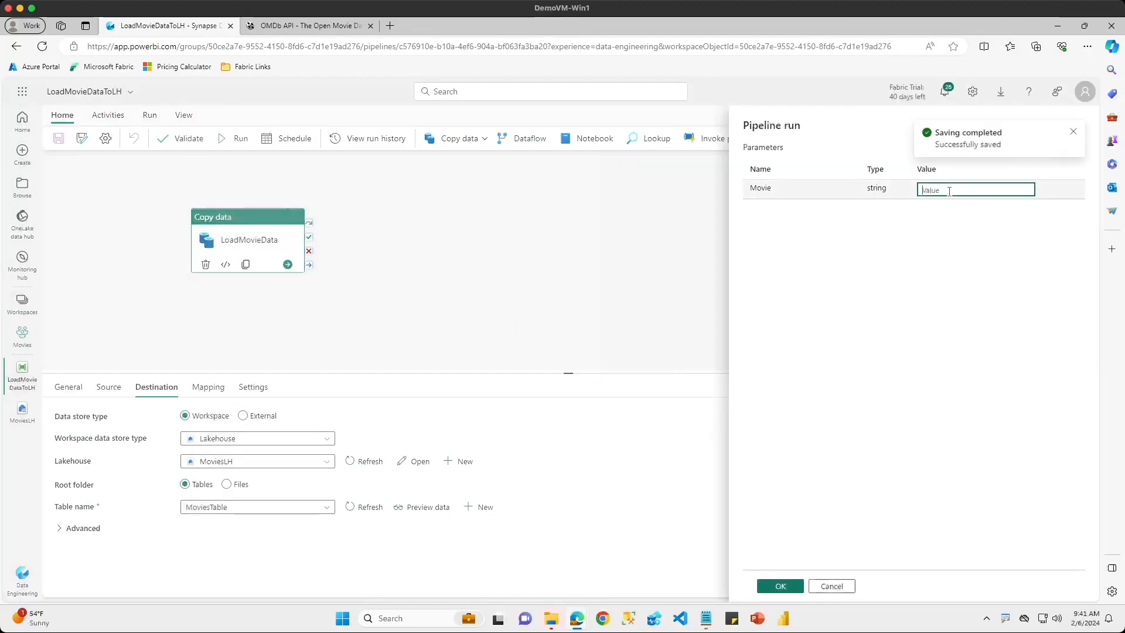
{"action": "type", "text": "Titanic"}
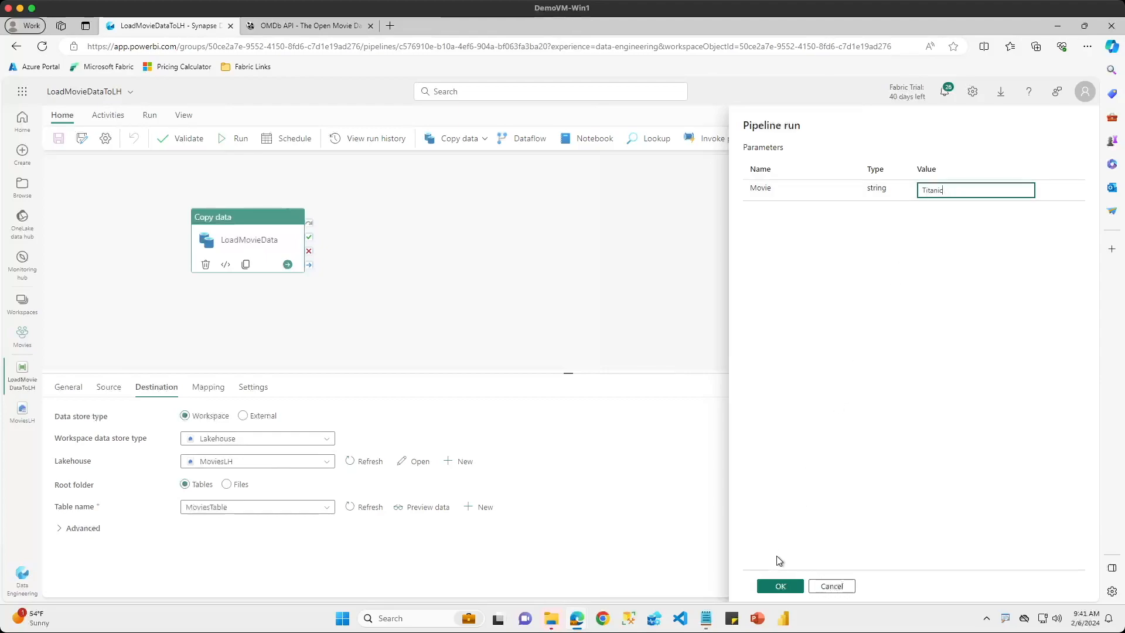
{"action": "left_click", "coordinate": [780, 586]}
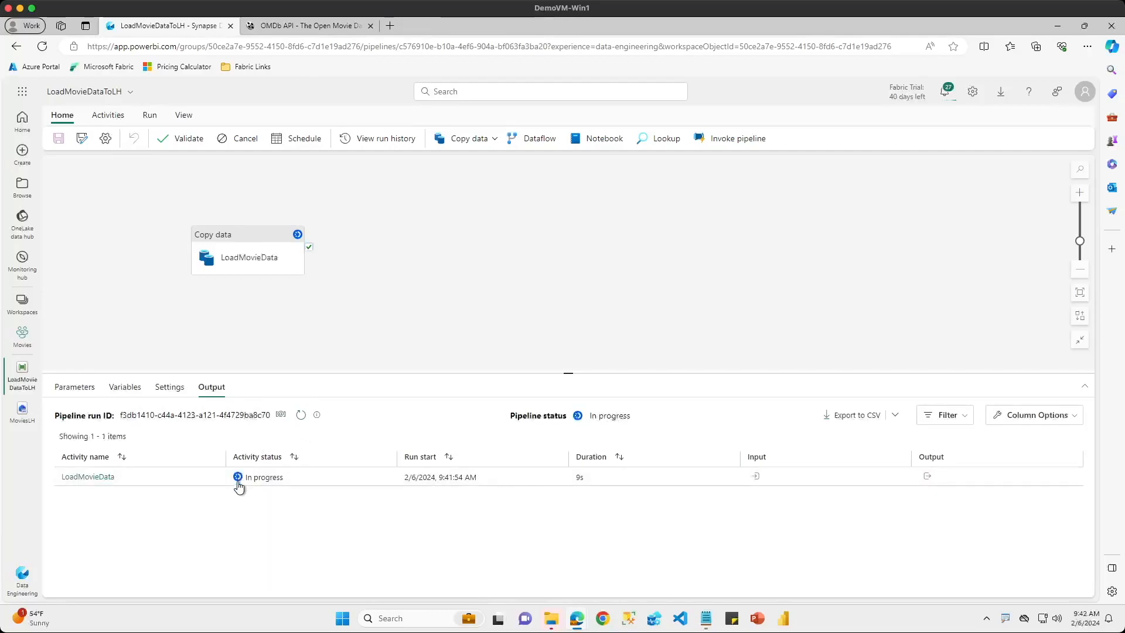
{"action": "left_click", "coordinate": [302, 416]}
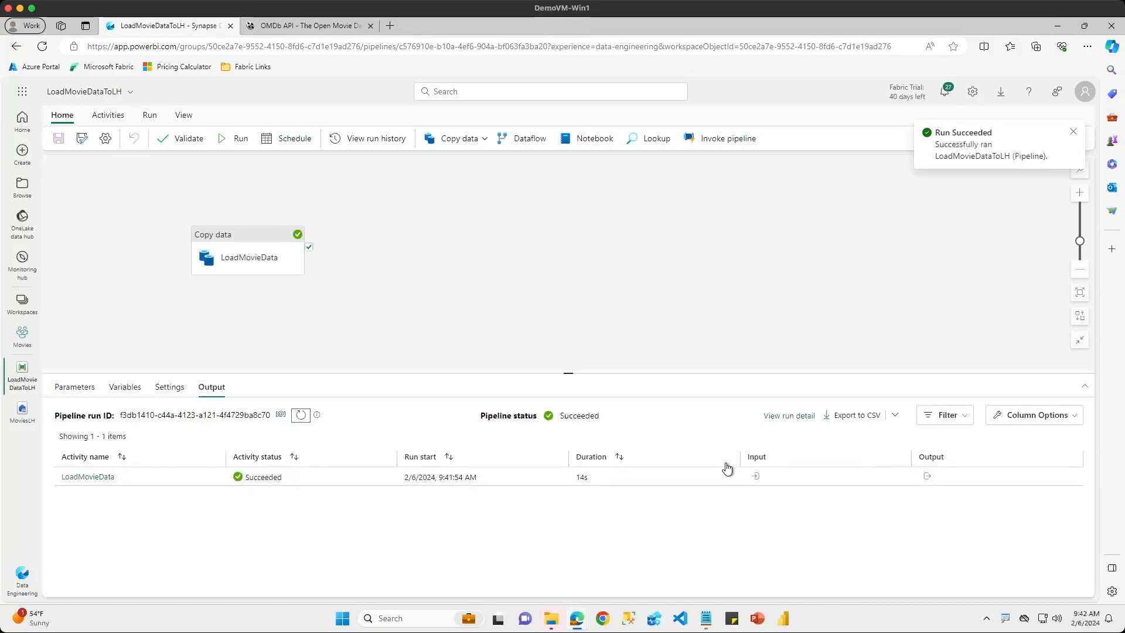
Run the pipeline again with the Movie parameter set to The Godfather, refreshing the run status until it finishes
{"action": "left_click", "coordinate": [233, 140]}
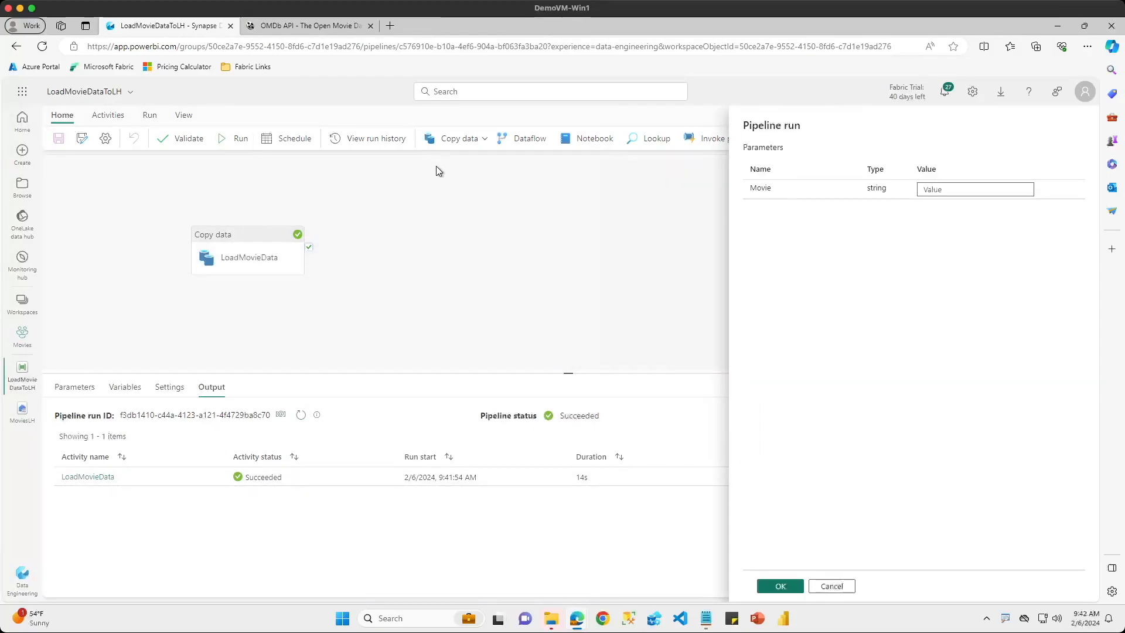
{"action": "left_click", "coordinate": [934, 190]}
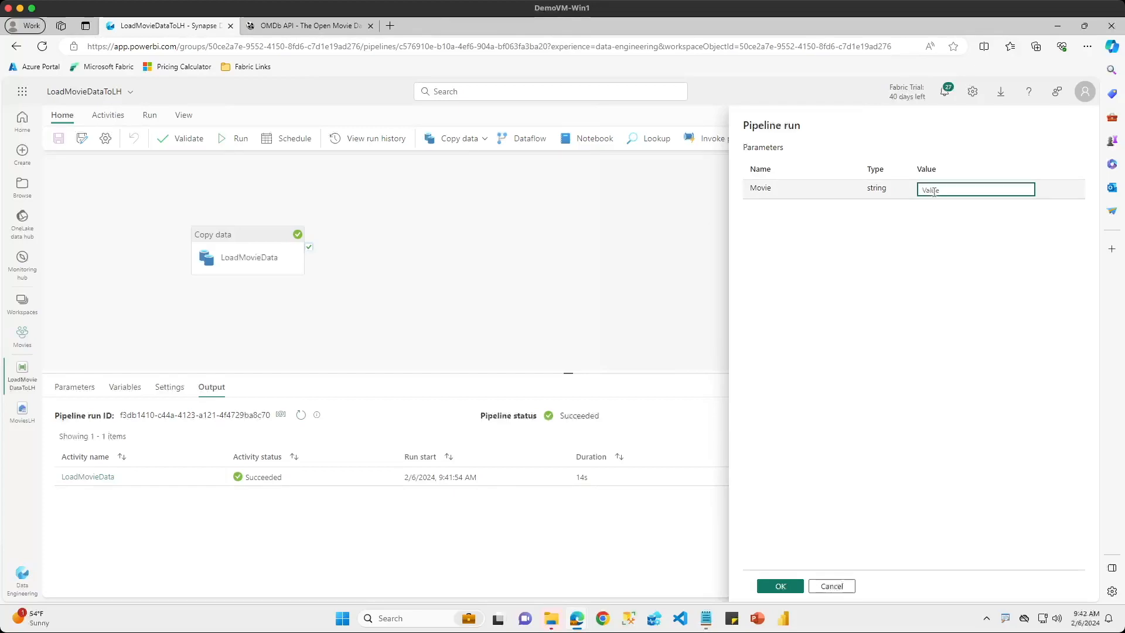
{"action": "type", "text": "The Godfather"}
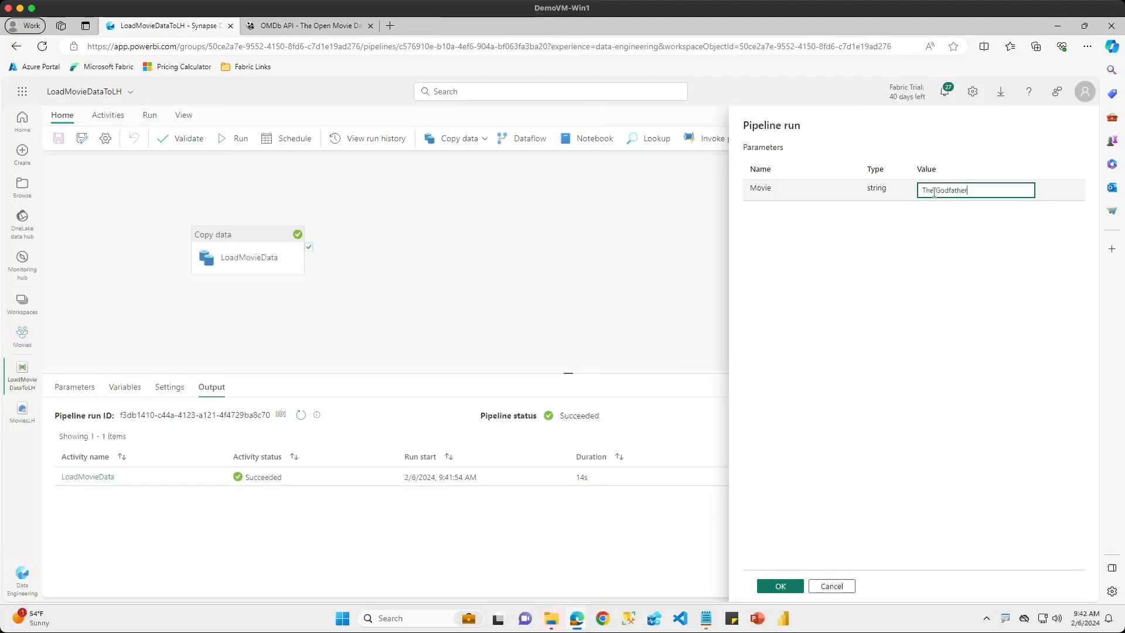
{"action": "left_click", "coordinate": [782, 585]}
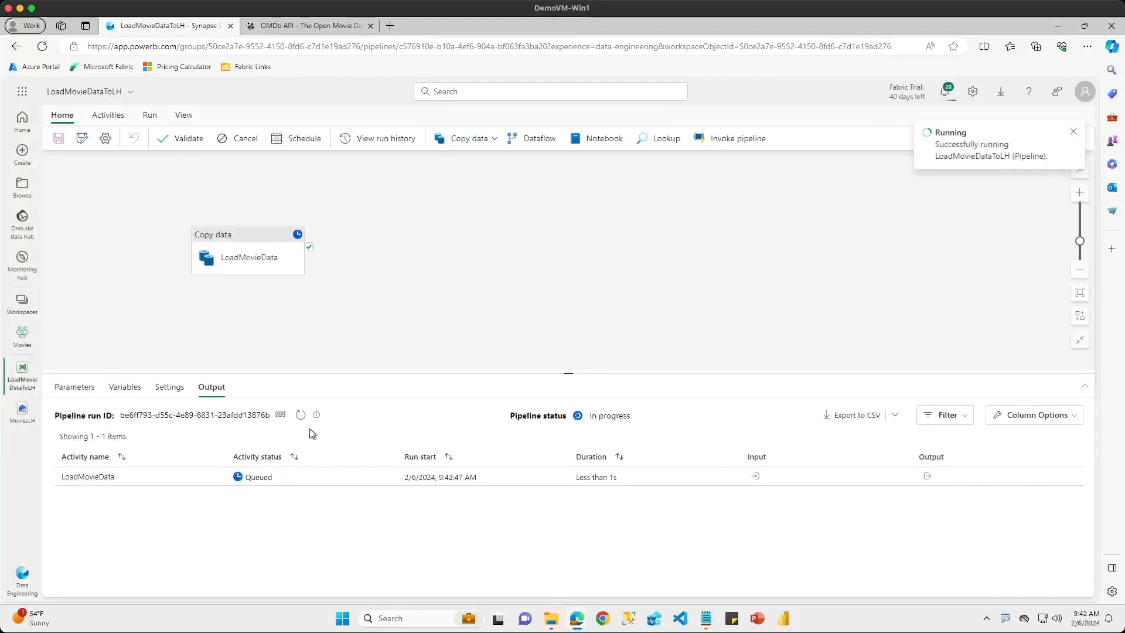
{"action": "left_click", "coordinate": [300, 416]}
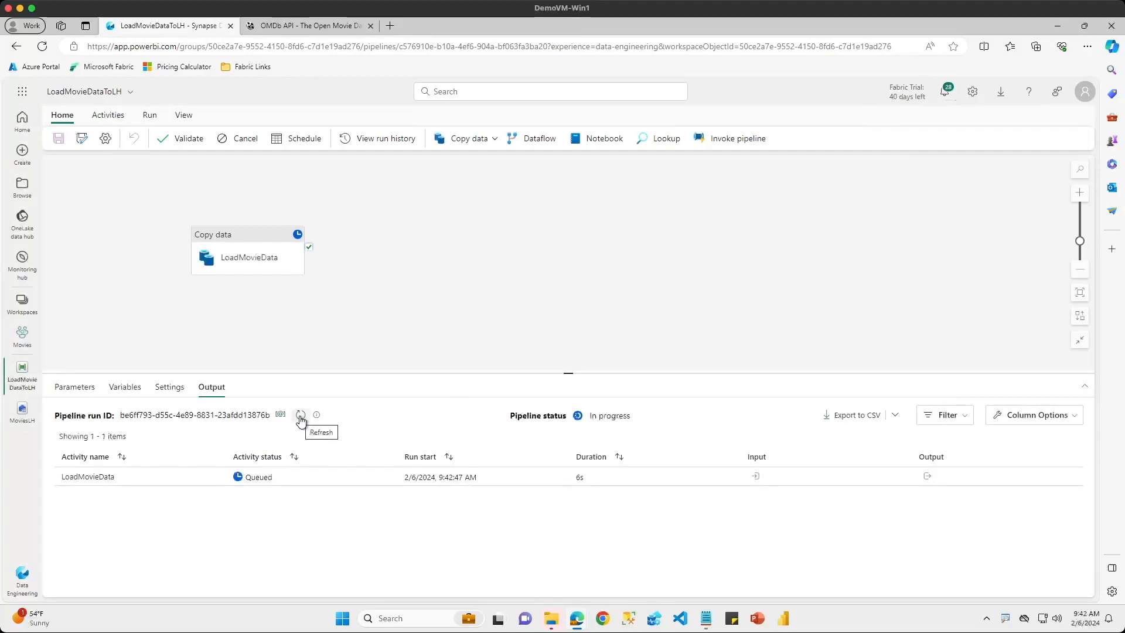
{"action": "left_click", "coordinate": [301, 416]}
{"action": "left_click", "coordinate": [301, 419]}
{"action": "left_click", "coordinate": [301, 419]}
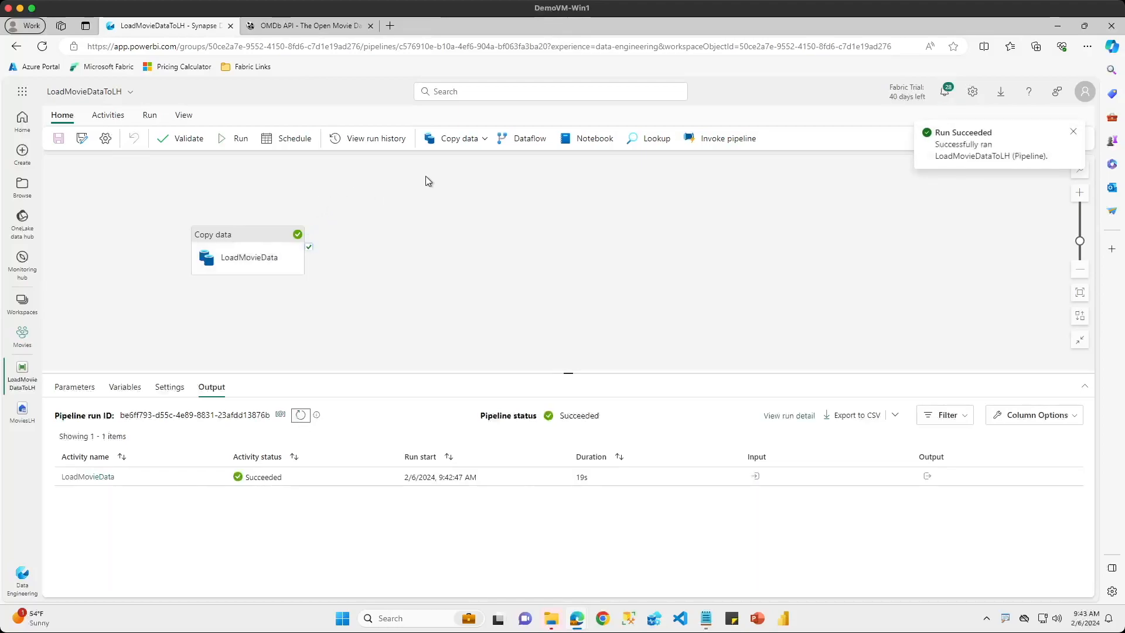
Run the pipeline once more with the Movie parameter set to Batman
{"action": "left_click", "coordinate": [235, 142]}
{"action": "left_click", "coordinate": [953, 189]}
{"action": "type", "text": "Batman"}
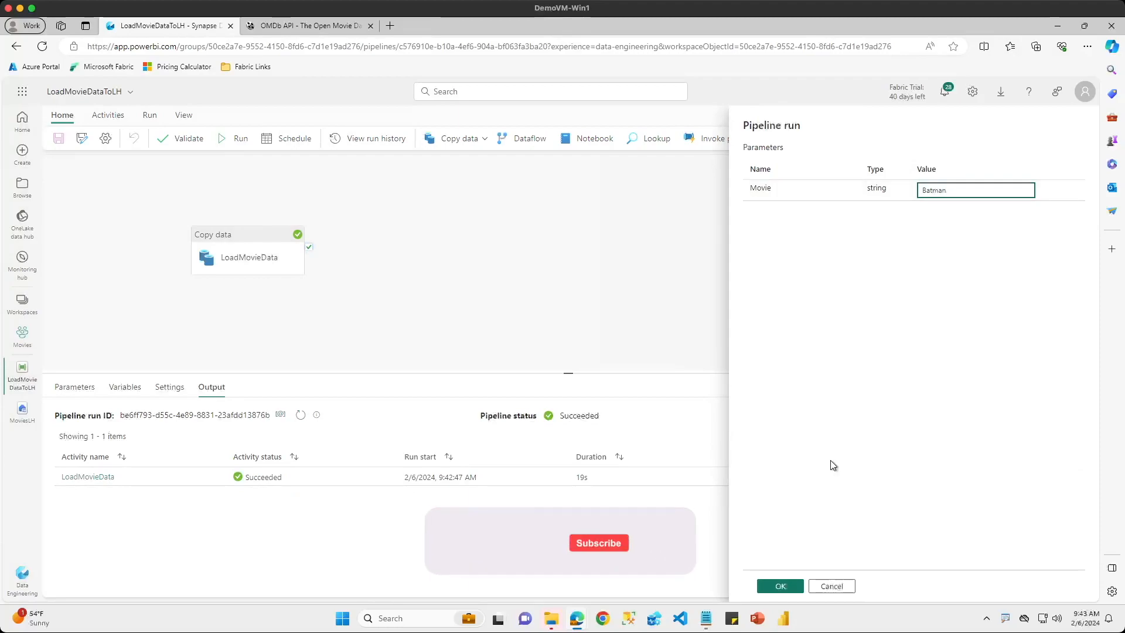
{"action": "left_click", "coordinate": [783, 585]}
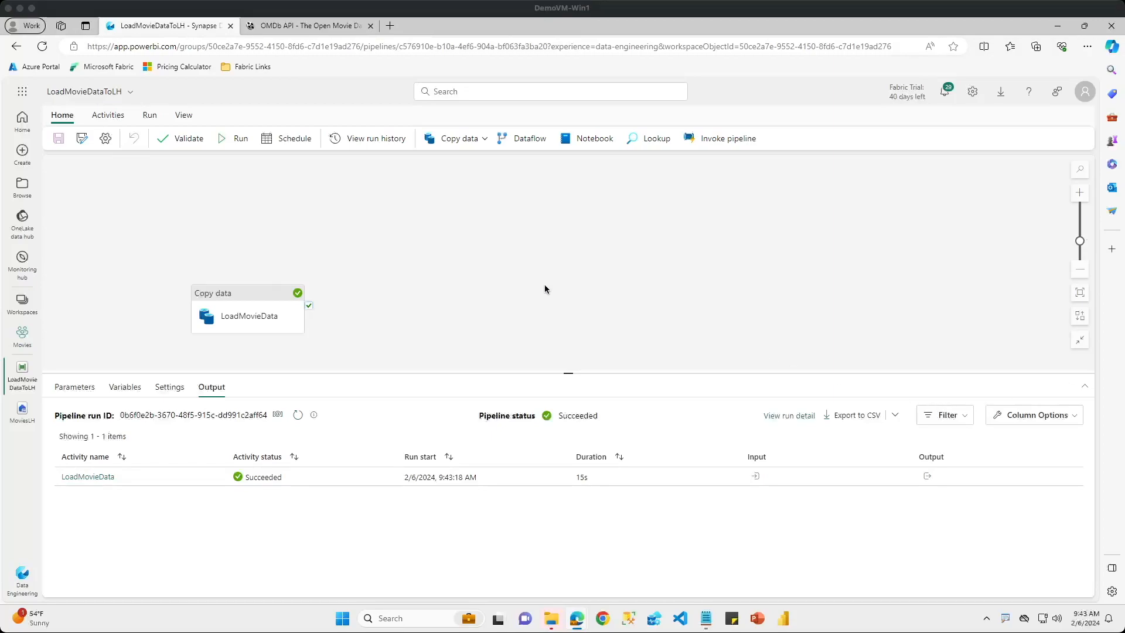
Open the MoviesLH SQL analytics endpoint from the Movies workspace, run SELECT DISTINCT * FROM MoviesTable and look through the result columns
{"action": "left_click", "coordinate": [24, 342]}
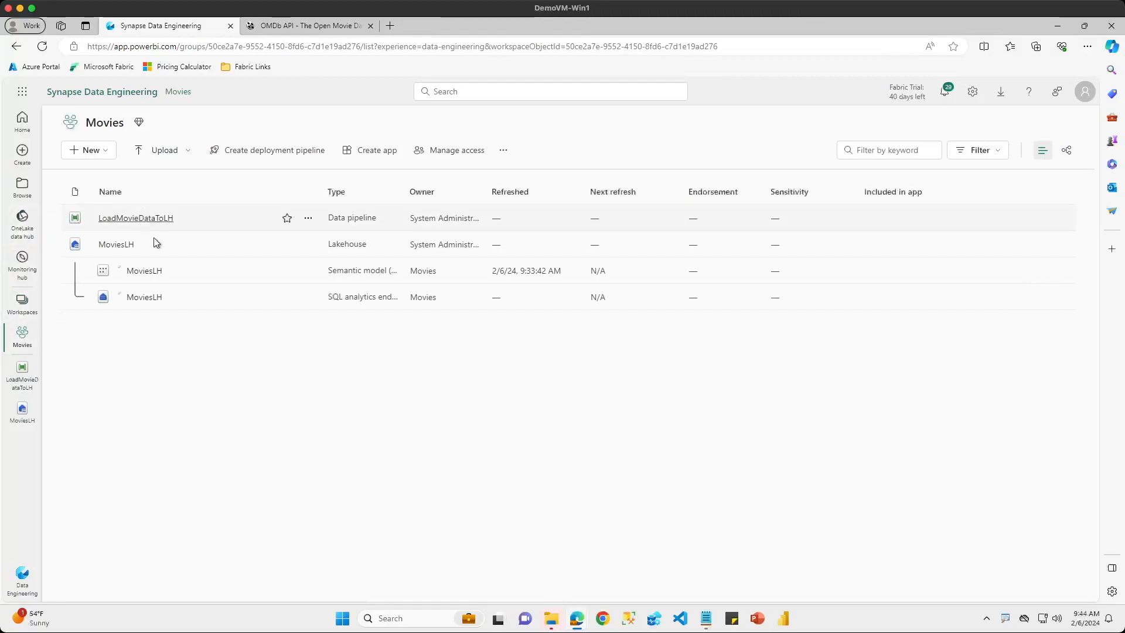
{"action": "left_click", "coordinate": [144, 297]}
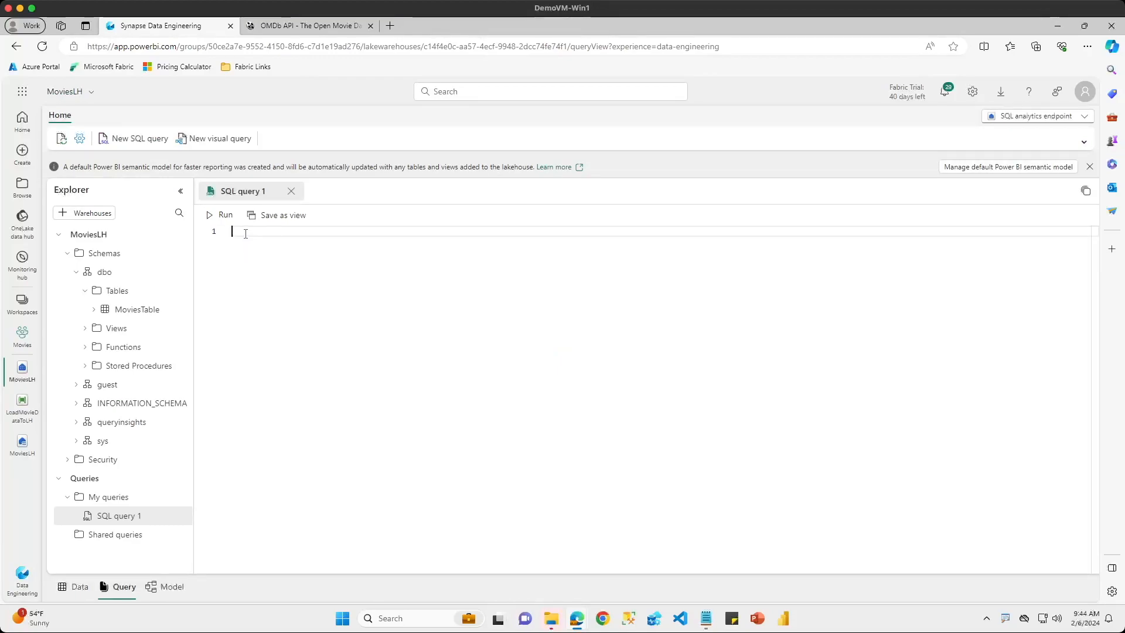
{"action": "type", "text": "SELECT DISTINCT * FROM "}
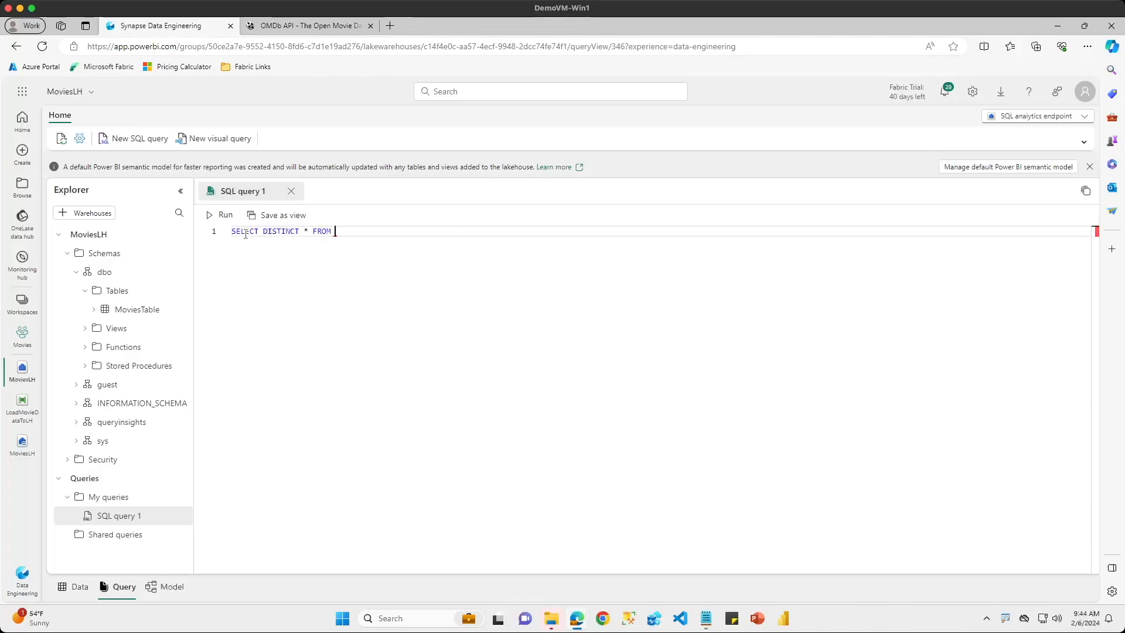
{"action": "type", "text": "MoviesTable"}
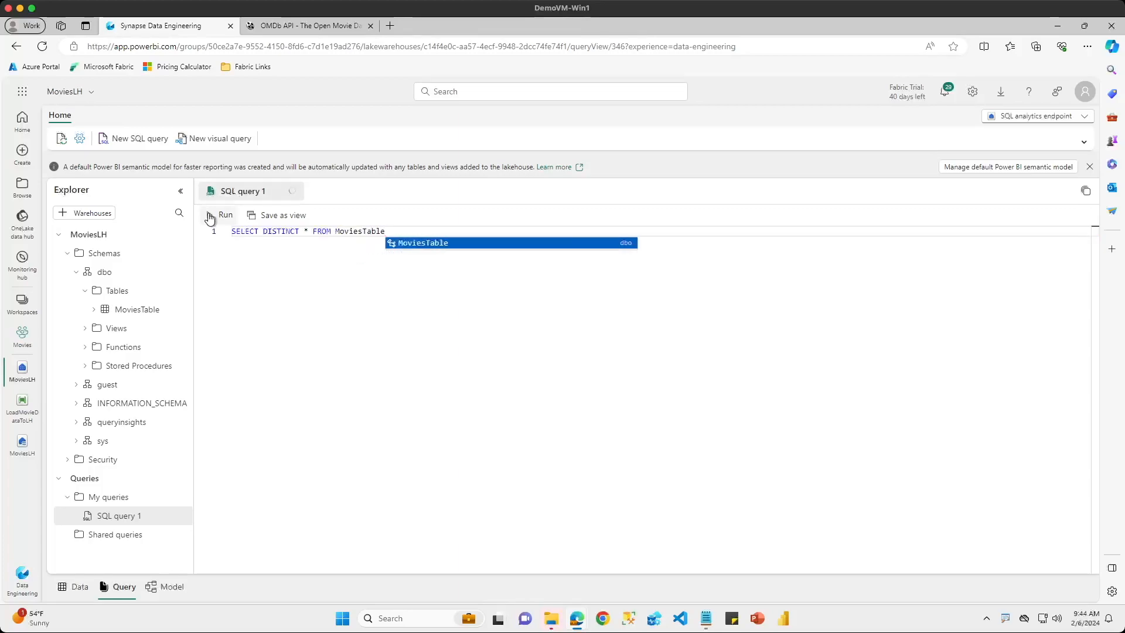
{"action": "left_click", "coordinate": [210, 215]}
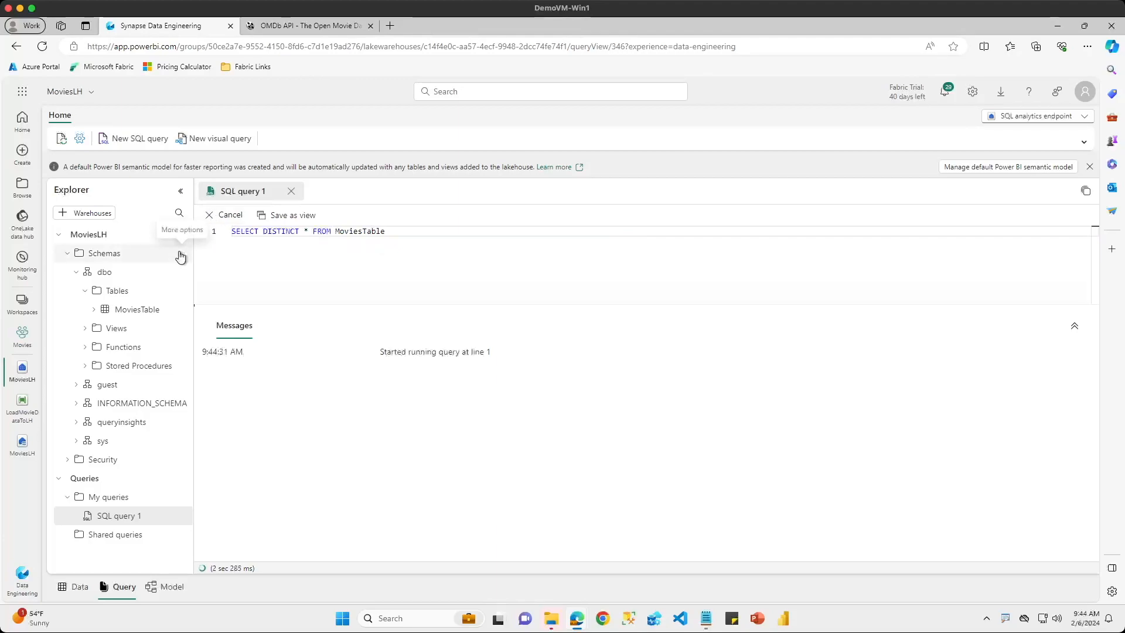
{"action": "left_click", "coordinate": [341, 456]}
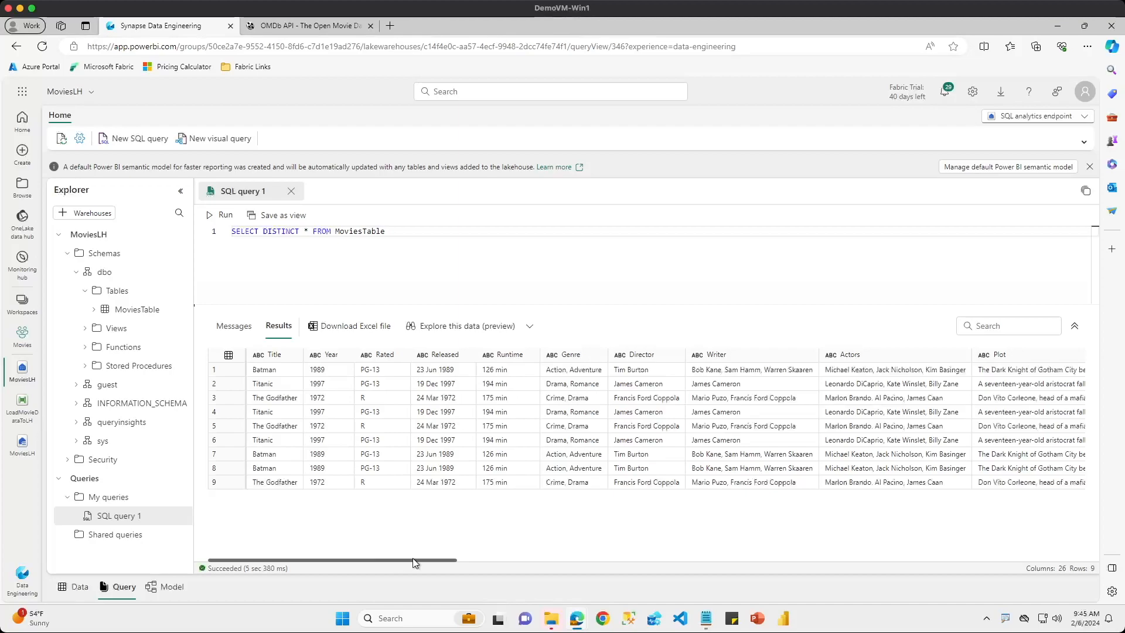
{"action": "mouse_move", "coordinate": [417, 560]}
{"action": "left_mouse_down"}
{"action": "mouse_move", "coordinate": [670, 563]}
{"action": "mouse_move", "coordinate": [890, 591]}
{"action": "mouse_move", "coordinate": [1037, 578]}
{"action": "mouse_move", "coordinate": [422, 560]}
{"action": "left_mouse_up"}
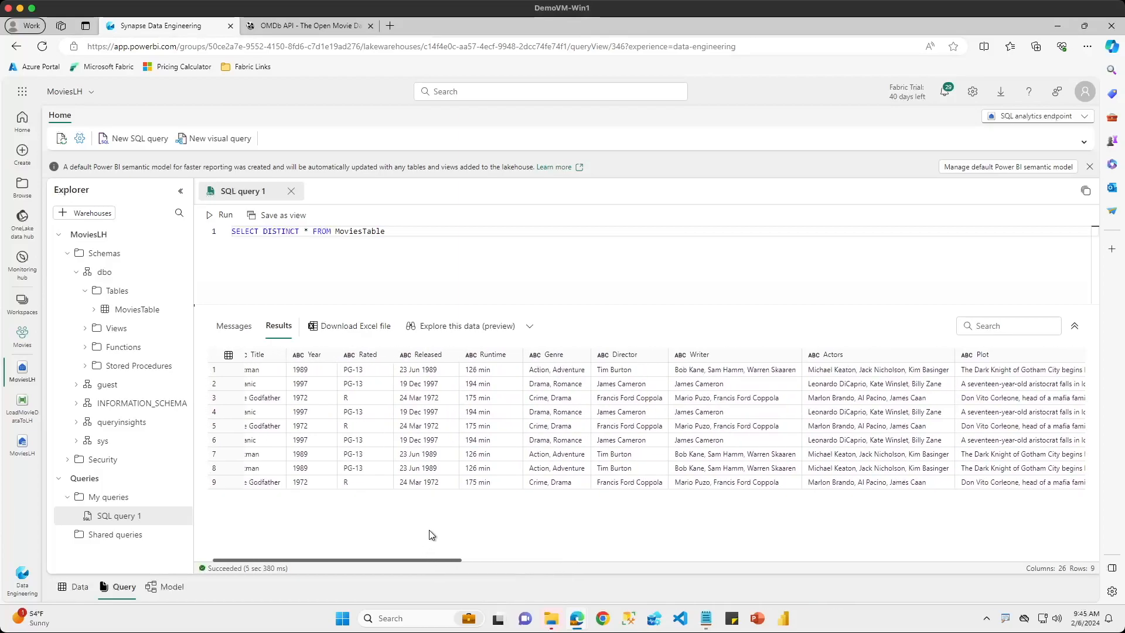